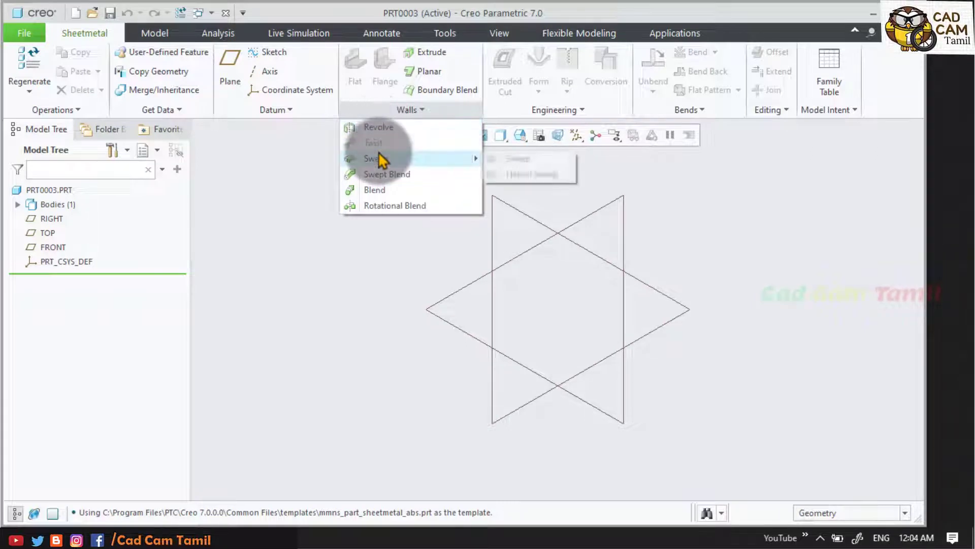
- Start a Revolve first wall with its sketch on the RIGHT plane, viewed in 2D orientation
{"action": "left_click", "coordinate": [391, 129]}
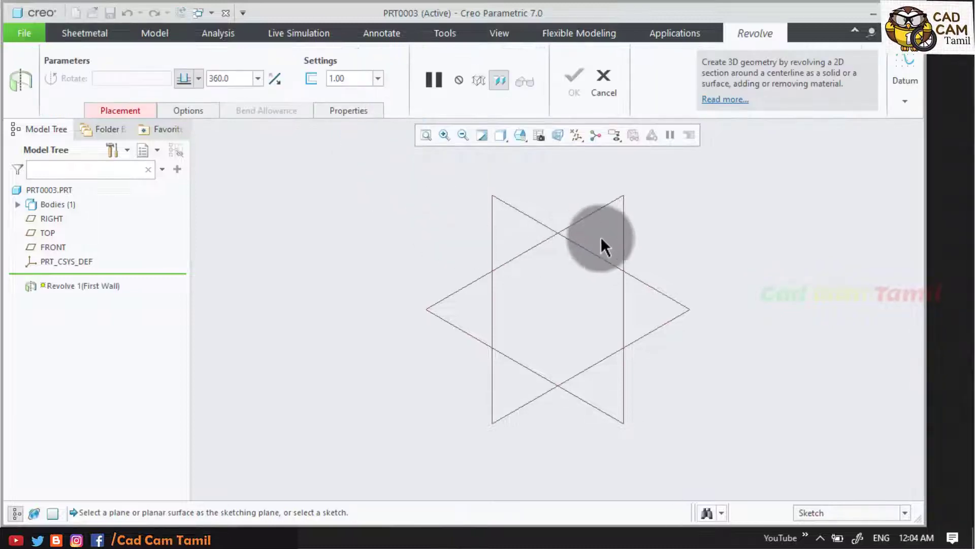
{"action": "left_click", "coordinate": [502, 264]}
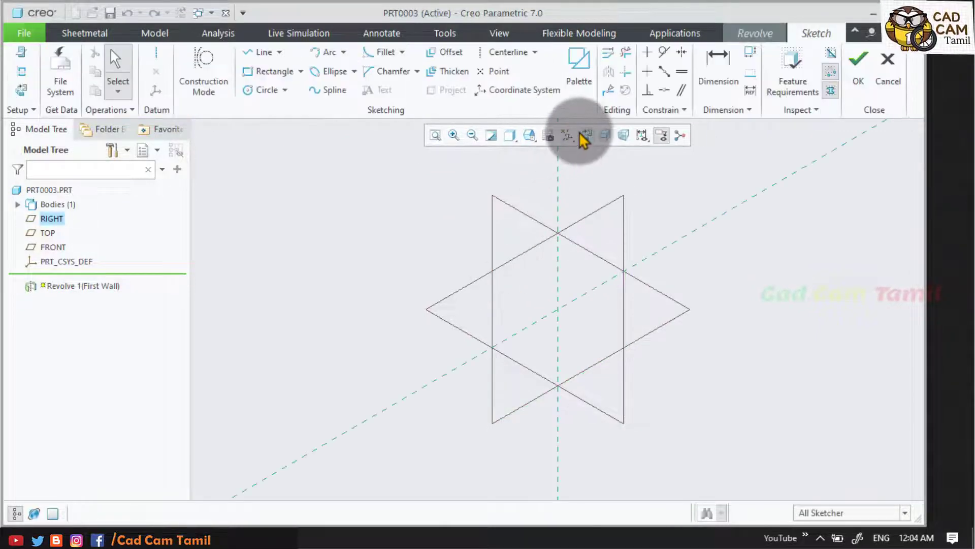
{"action": "left_click", "coordinate": [582, 135]}
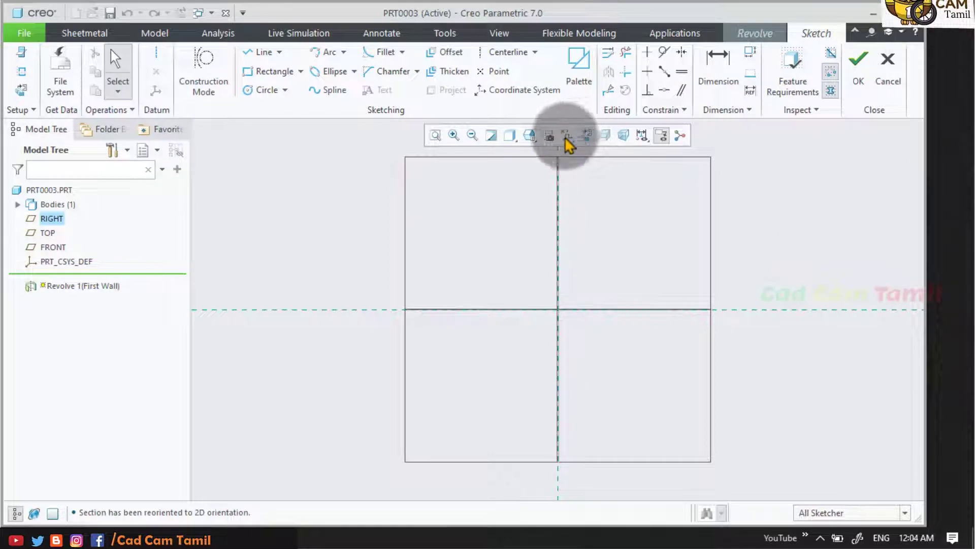
- Sketch a vertical centerline through the origin along the vertical reference as the axis of revolution
{"action": "left_click", "coordinate": [155, 53]}
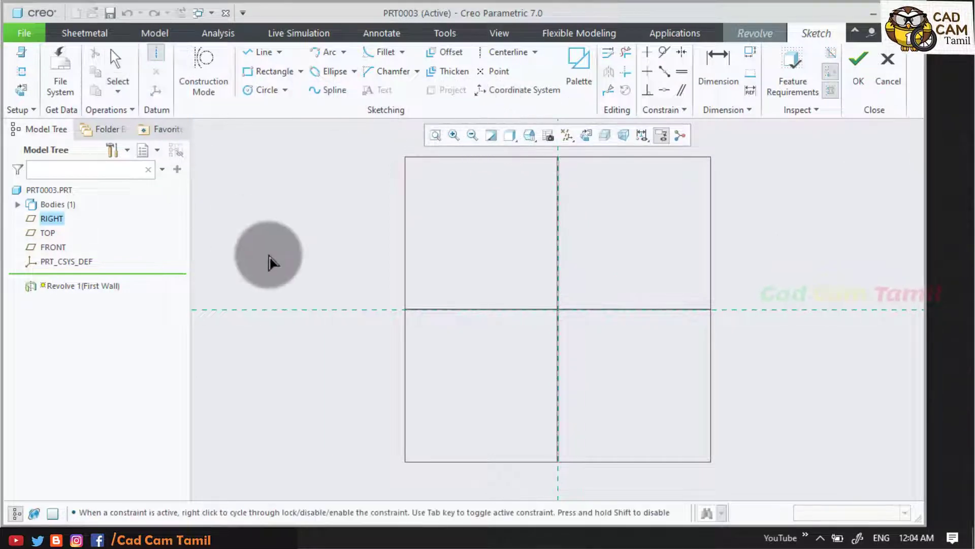
{"action": "left_click", "coordinate": [557, 212]}
{"action": "left_click", "coordinate": [557, 315]}
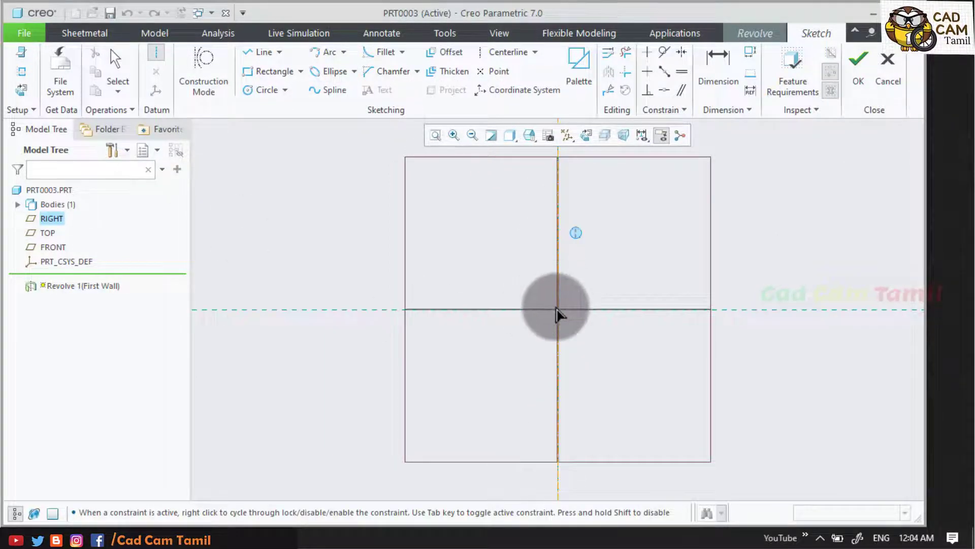
{"action": "middle_click", "coordinate": [836, 315]}
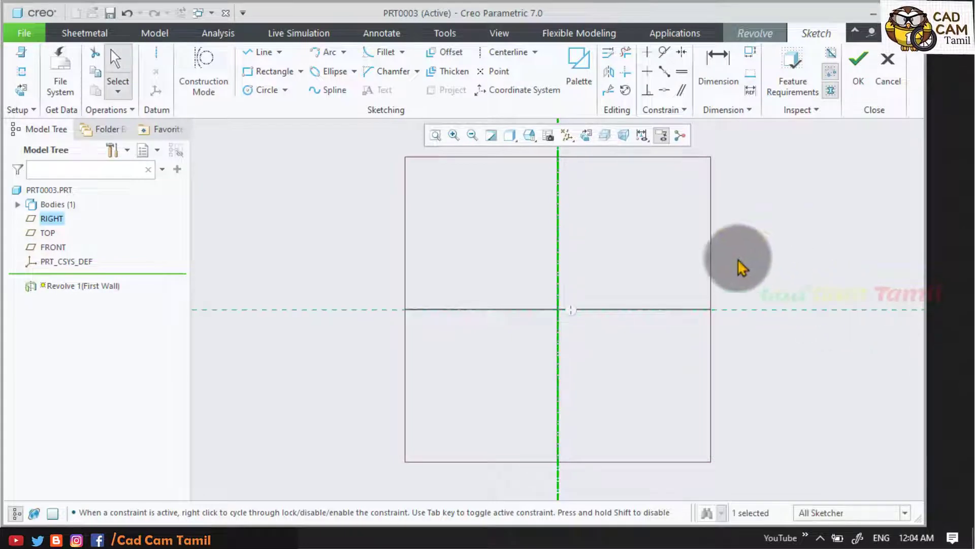
- Sketch a two-segment line chain from the origin, rising outward and steeper in the second segment, on one side of the centerline
{"action": "left_click", "coordinate": [259, 52]}
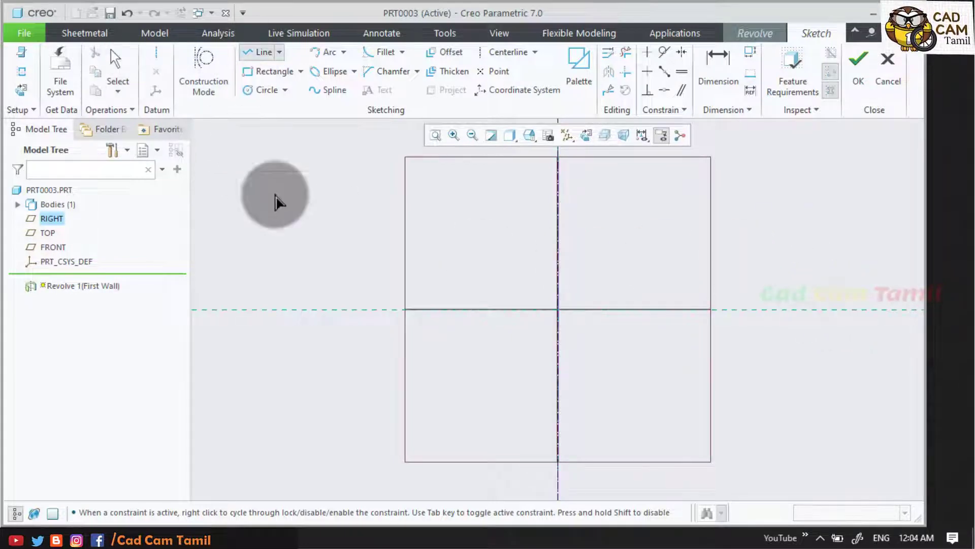
{"action": "left_click", "coordinate": [558, 308]}
{"action": "left_click", "coordinate": [611, 281]}
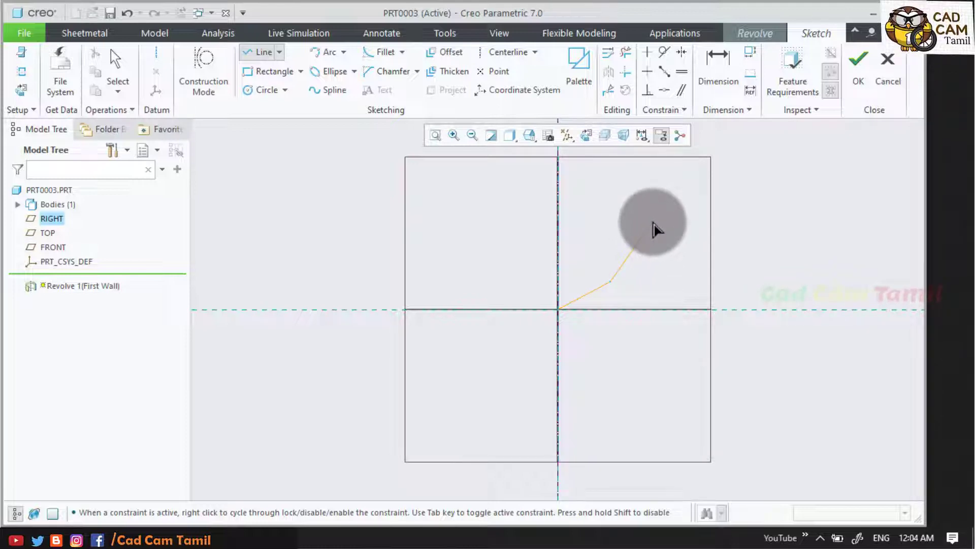
{"action": "left_click", "coordinate": [653, 223]}
{"action": "middle_click", "coordinate": [674, 233]}
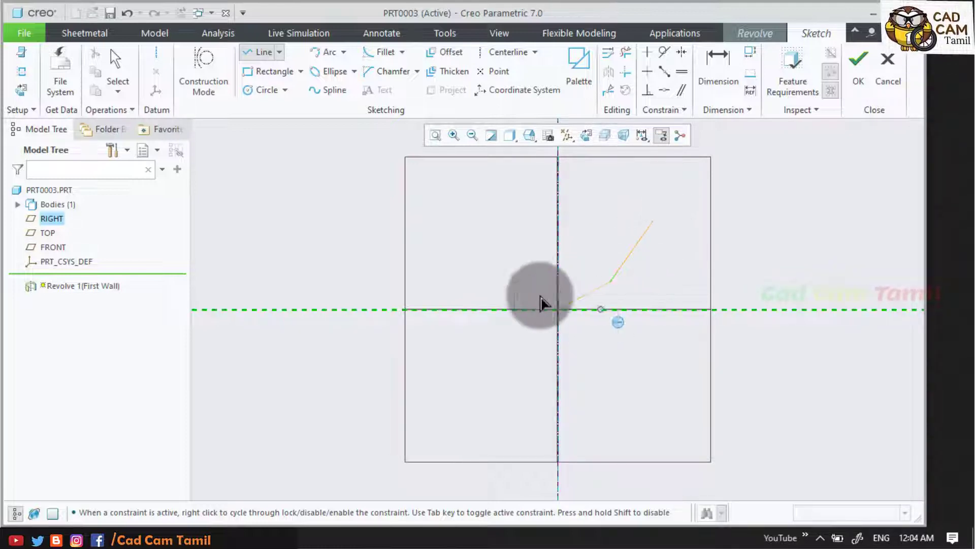
- Fillet the corner between the two sketched line segments
{"action": "left_click", "coordinate": [384, 53]}
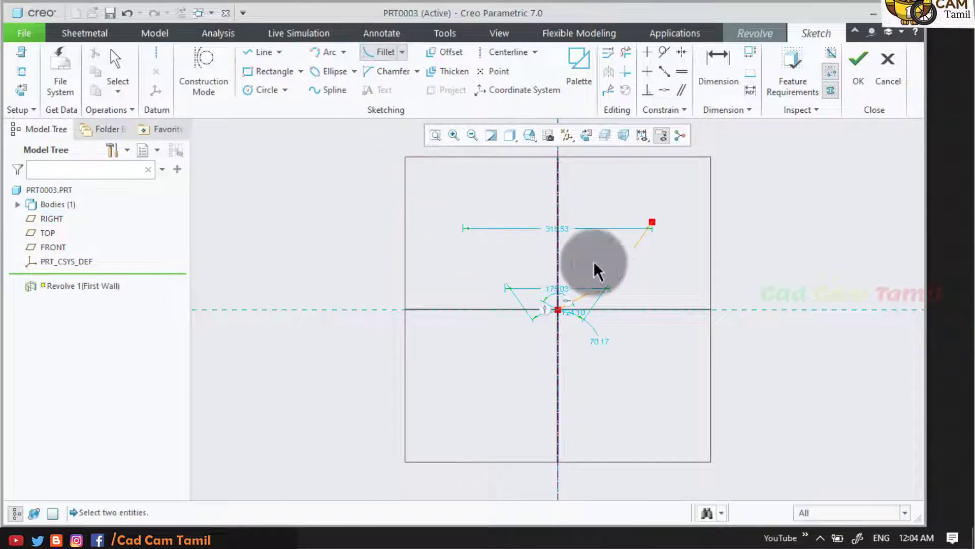
{"action": "left_click", "coordinate": [602, 284]}
{"action": "left_click", "coordinate": [617, 270]}
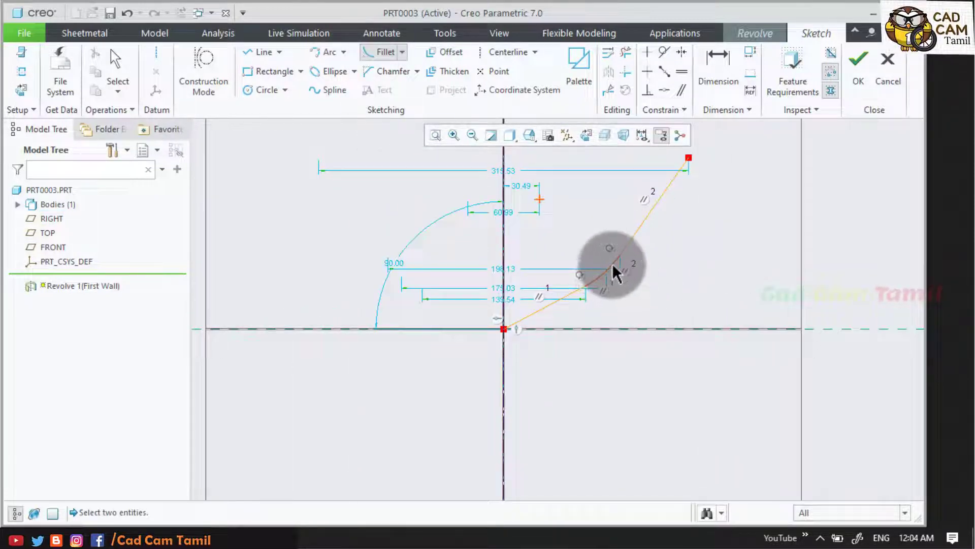
{"action": "scroll", "coordinate": [452, 363], "scroll_direction": "up", "scroll_amount": 3}
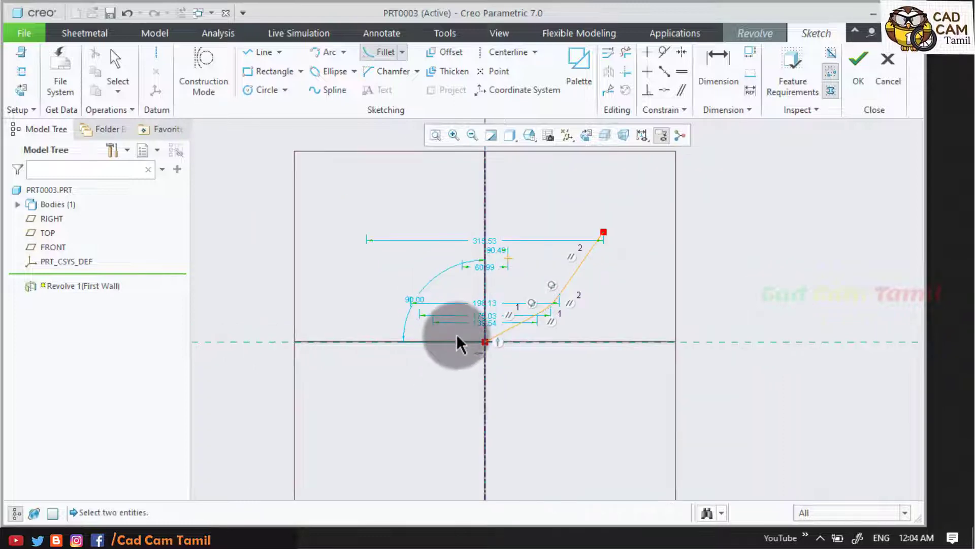
{"action": "left_click", "coordinate": [554, 281]}
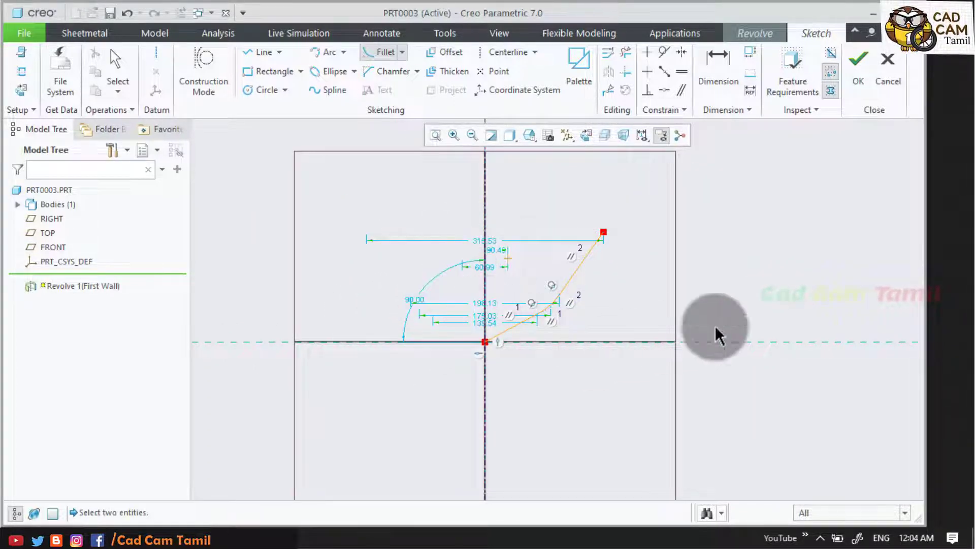
- Finish the sketch and set the revolve angle to 180 degrees
{"action": "left_click", "coordinate": [866, 80]}
{"action": "middle_click_drag", "start_coordinate": [582, 363], "coordinate": [569, 346]}
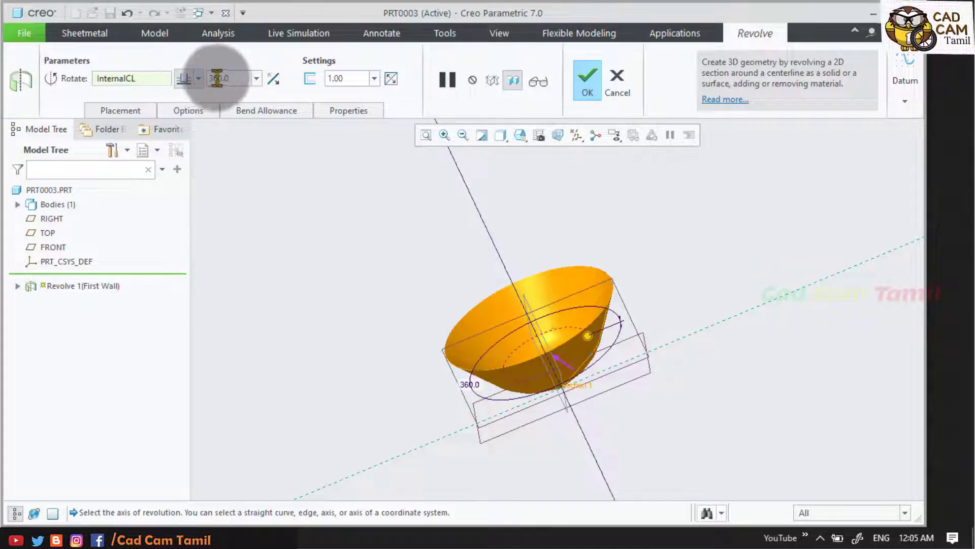
{"action": "key", "text": "BackSpace"}
{"action": "type", "text": "180"}
{"action": "key", "text": "Return"}
{"action": "middle_click_drag", "start_coordinate": [495, 320], "coordinate": [497, 341]}
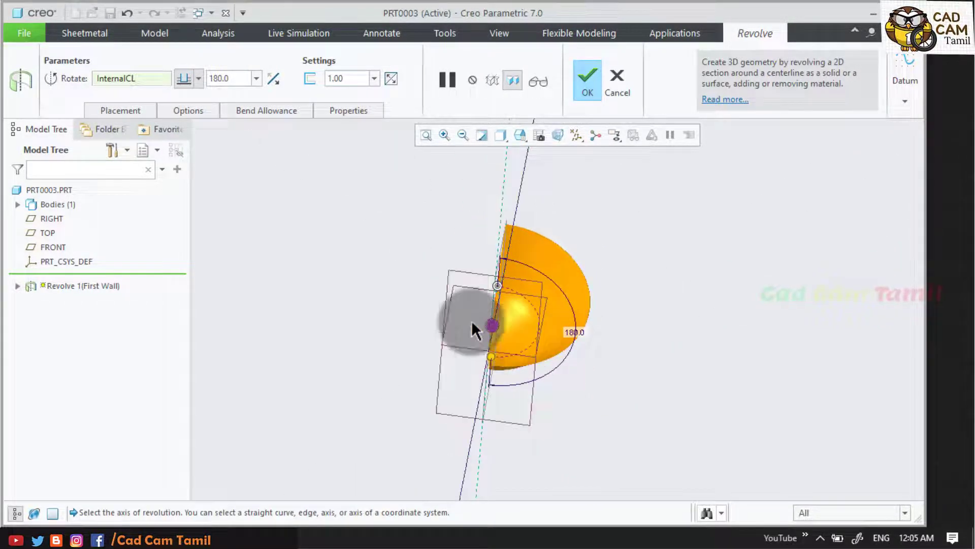
- Make the revolve symmetric about the sketch plane and flip its angle direction
{"action": "left_click", "coordinate": [190, 119]}
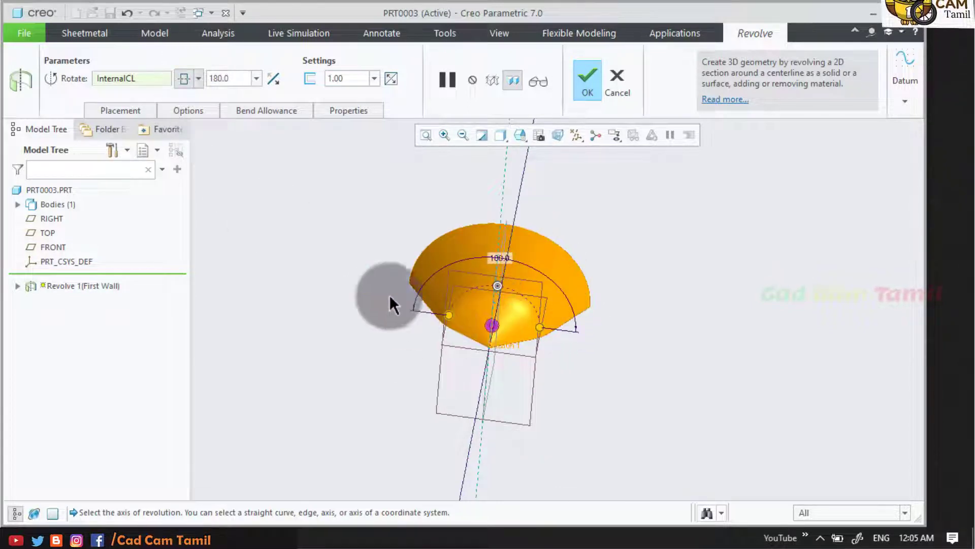
{"action": "left_click", "coordinate": [198, 80]}
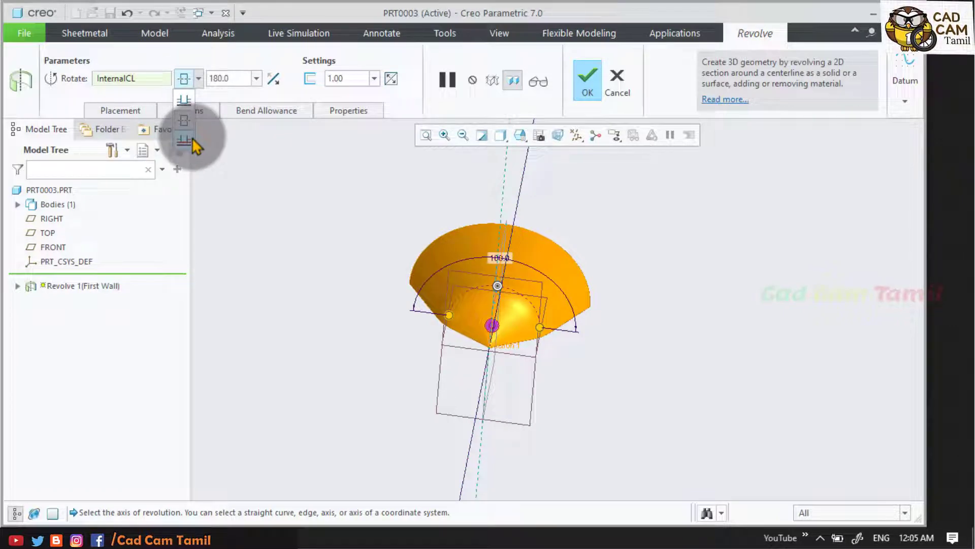
{"action": "left_click", "coordinate": [184, 103]}
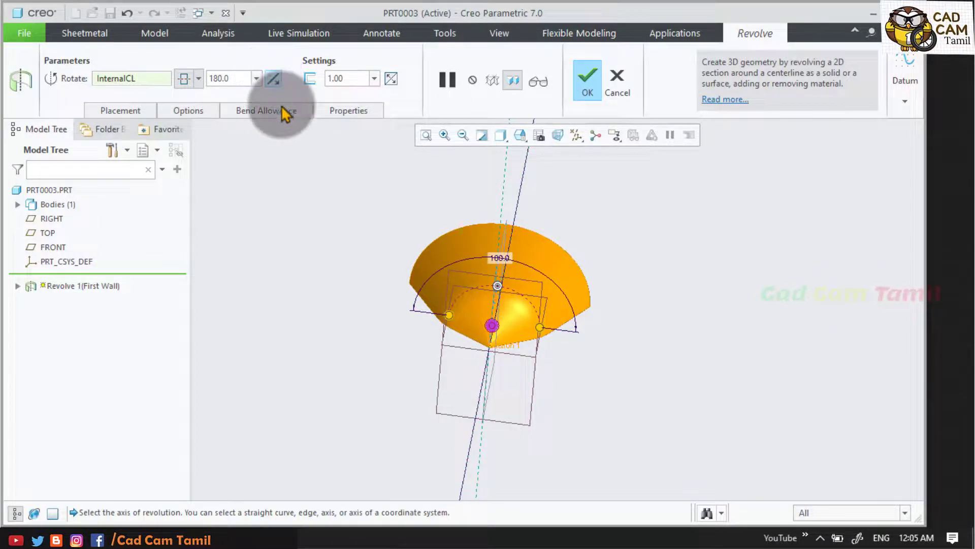
{"action": "left_click", "coordinate": [274, 79]}
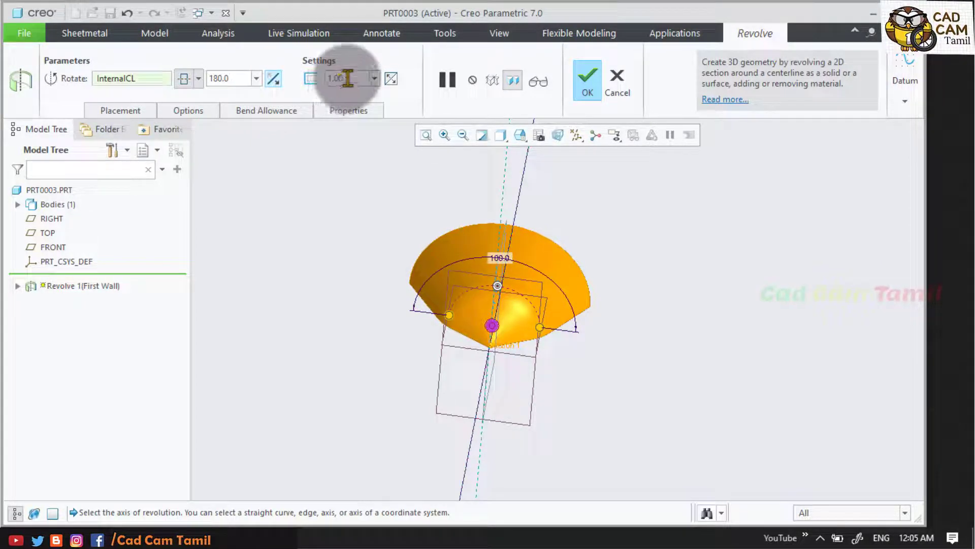
- Set the sheet metal wall thickness to 3
{"action": "left_click", "coordinate": [348, 78]}
{"action": "type", "text": "3"}
{"action": "key", "text": "Return"}
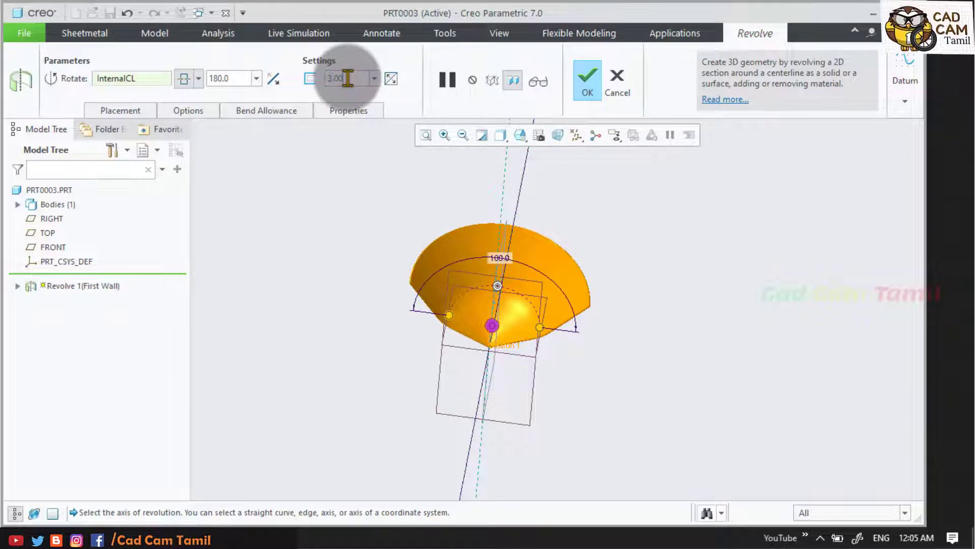
- Flip the wall thickness to the opposite side of the sketch and back again
{"action": "middle_click_drag", "start_coordinate": [383, 162], "coordinate": [599, 300]}
{"action": "scroll", "coordinate": [677, 275], "scroll_direction": "down", "scroll_amount": 3}
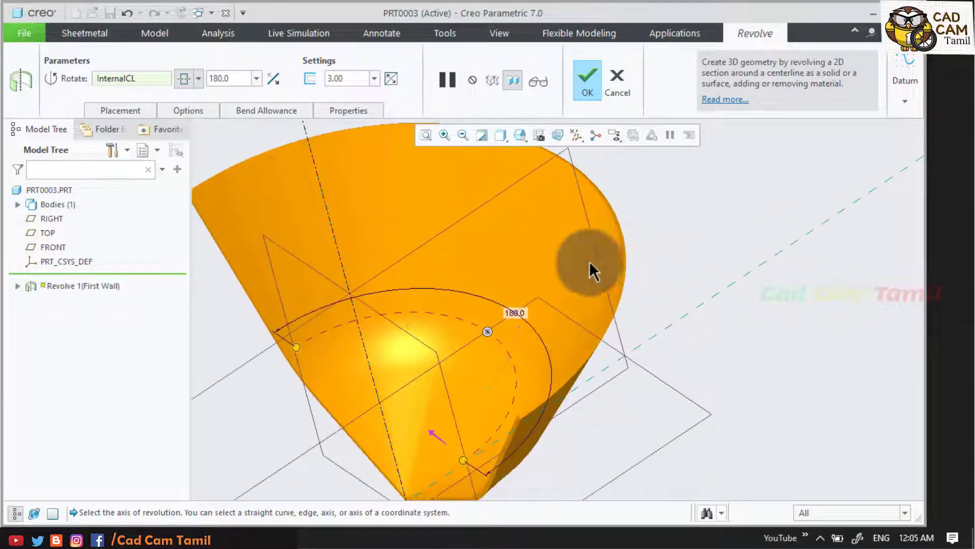
{"action": "scroll", "coordinate": [584, 332], "scroll_direction": "up", "scroll_amount": 1}
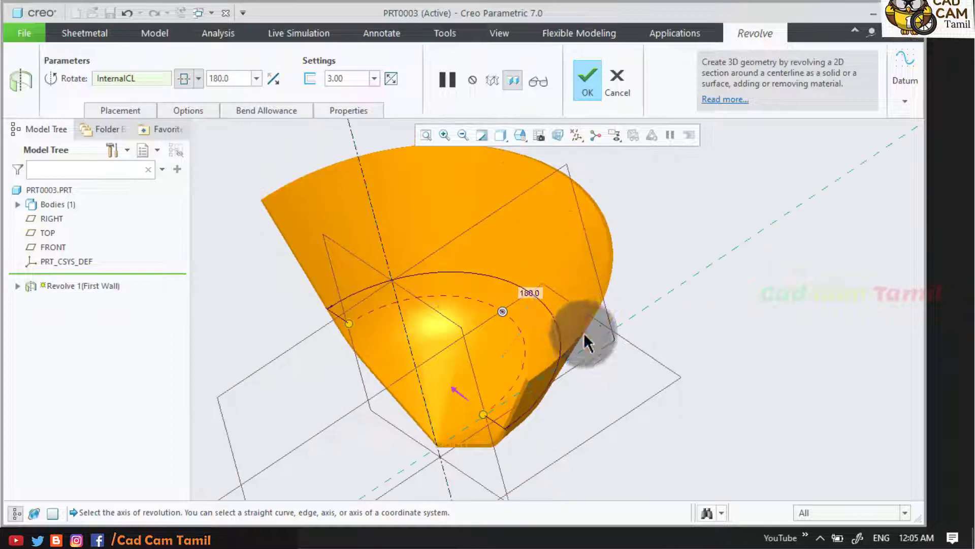
{"action": "left_click", "coordinate": [391, 79]}
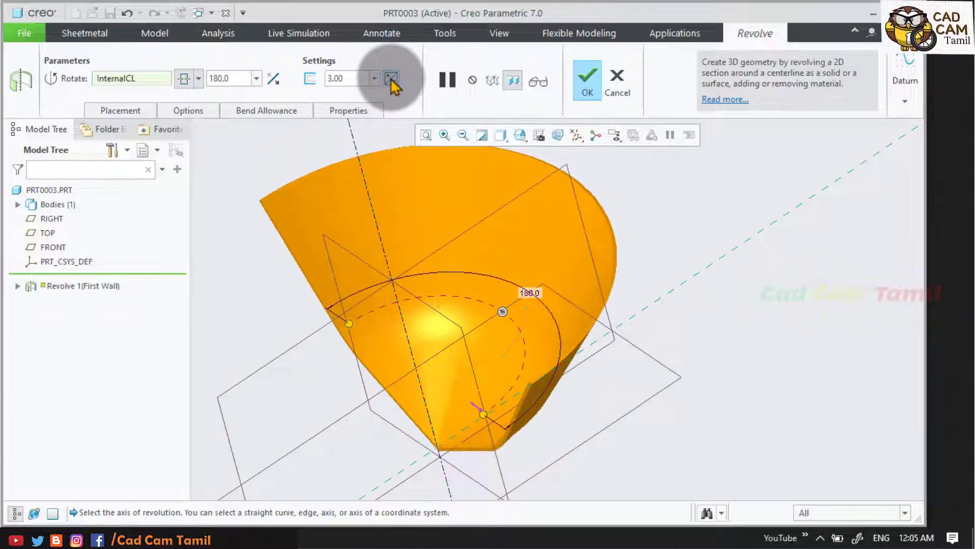
{"action": "left_click", "coordinate": [390, 79]}
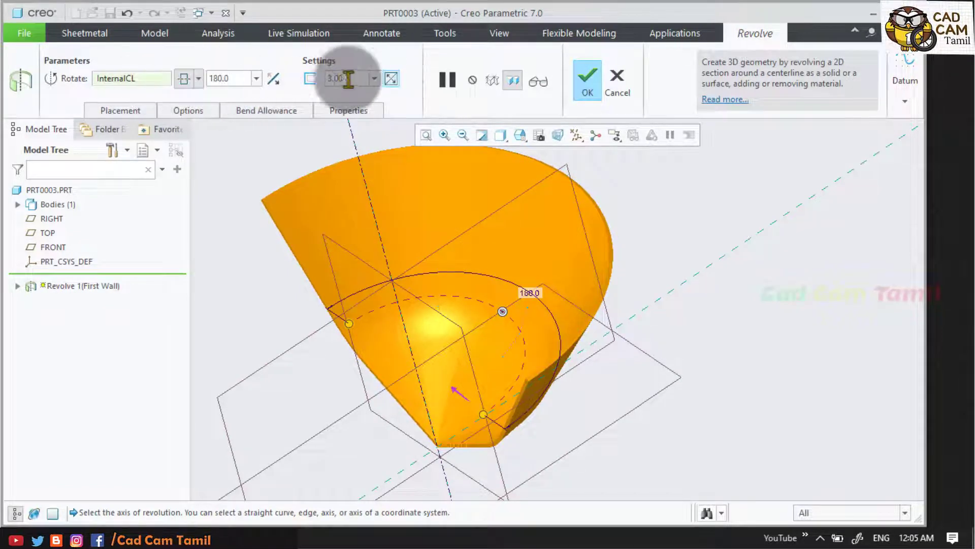
- Examine the section and axis references used to place the revolved wall
{"action": "left_click", "coordinate": [129, 111]}
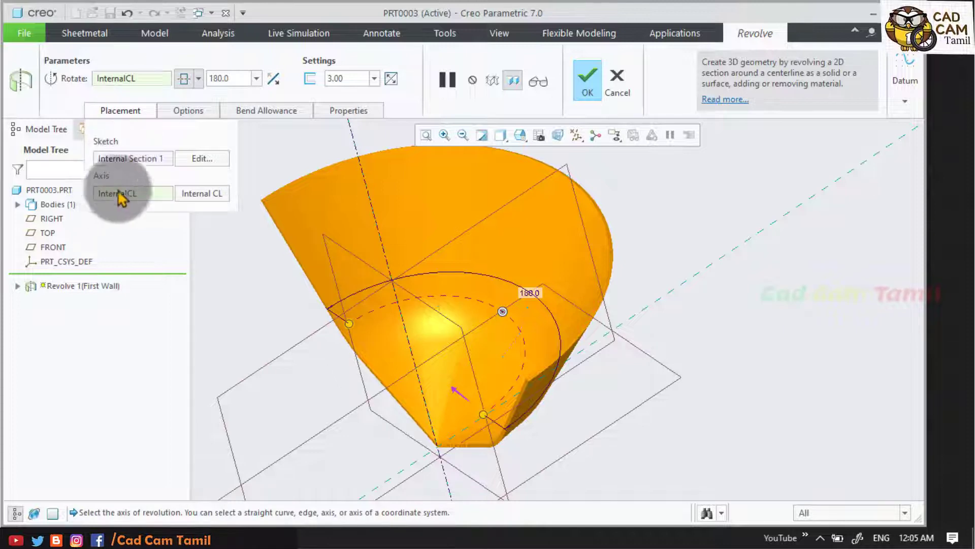
{"action": "middle_click_drag", "start_coordinate": [400, 205], "coordinate": [440, 203]}
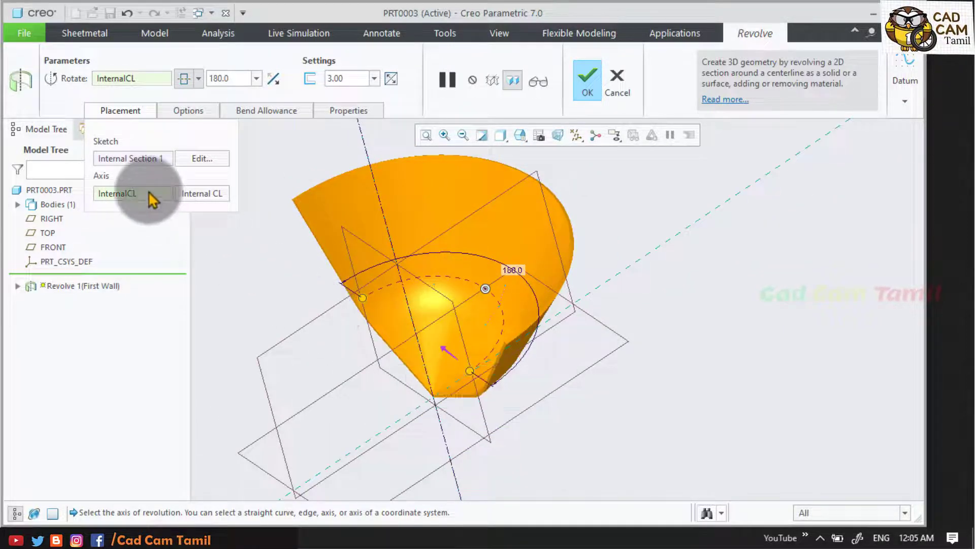
{"action": "left_click", "coordinate": [408, 411]}
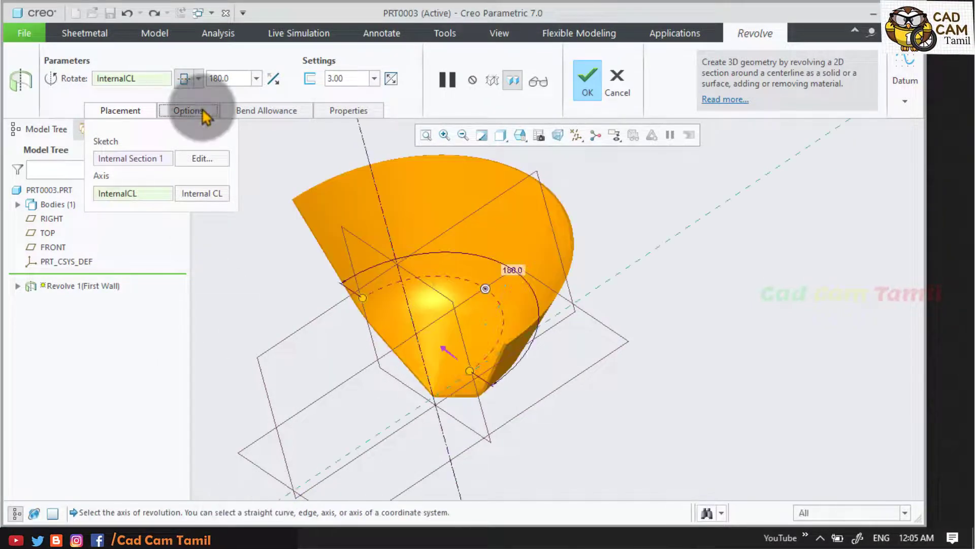
- Set the symmetric side 1 revolve angle to 300 degrees
{"action": "left_click", "coordinate": [189, 110]}
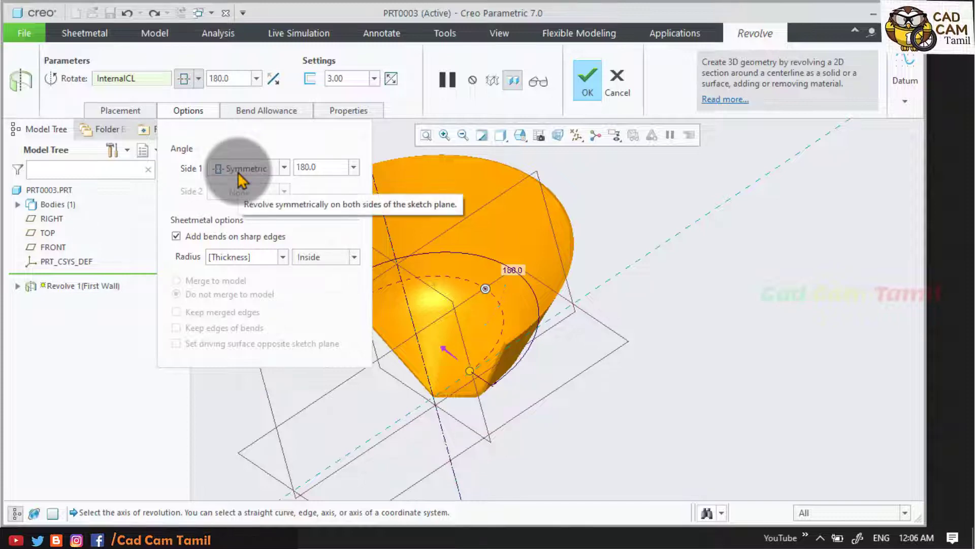
{"action": "double_click", "coordinate": [329, 167]}
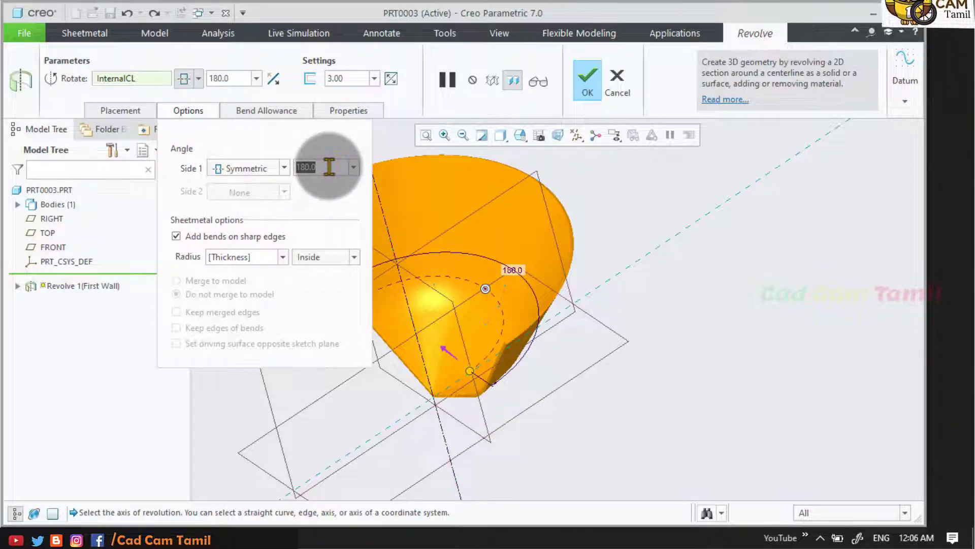
{"action": "type", "text": "30"}
{"action": "key", "text": "Return"}
{"action": "middle_click_drag", "start_coordinate": [614, 275], "coordinate": [660, 318]}
{"action": "scroll", "coordinate": [698, 316], "scroll_direction": "up", "scroll_amount": 4}
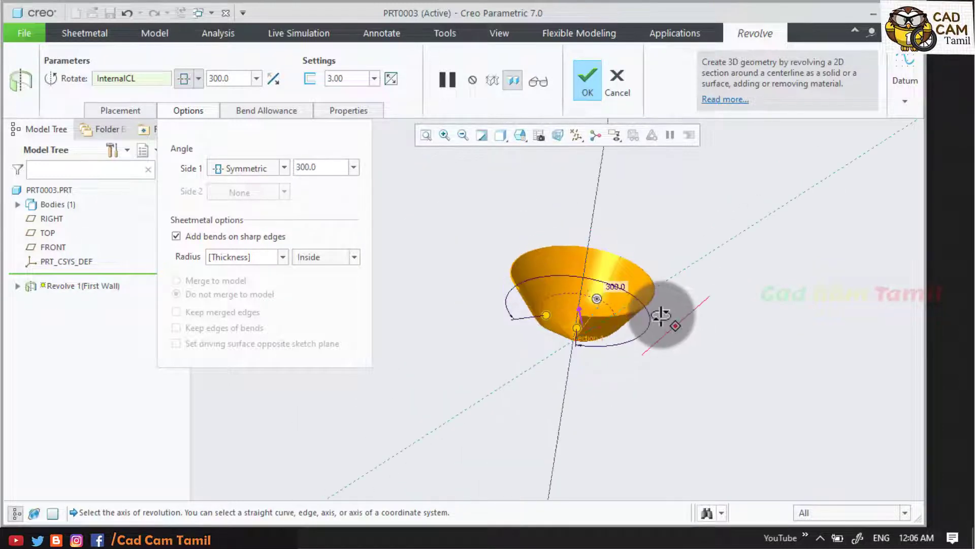
{"action": "scroll", "coordinate": [584, 337], "scroll_direction": "down", "scroll_amount": 5}
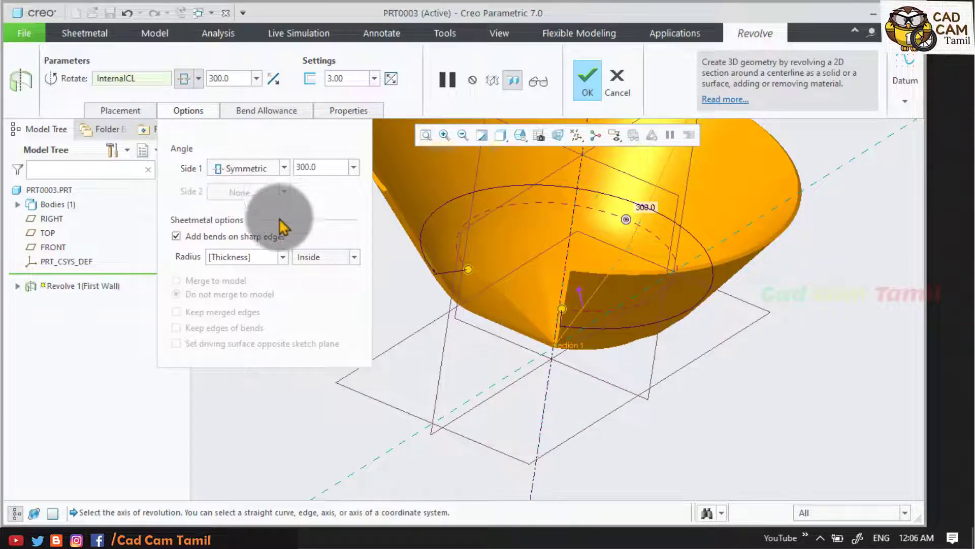
- Change the side 1 angle option to Variable and enable a Variable angle for side 2
{"action": "left_click", "coordinate": [284, 168]}
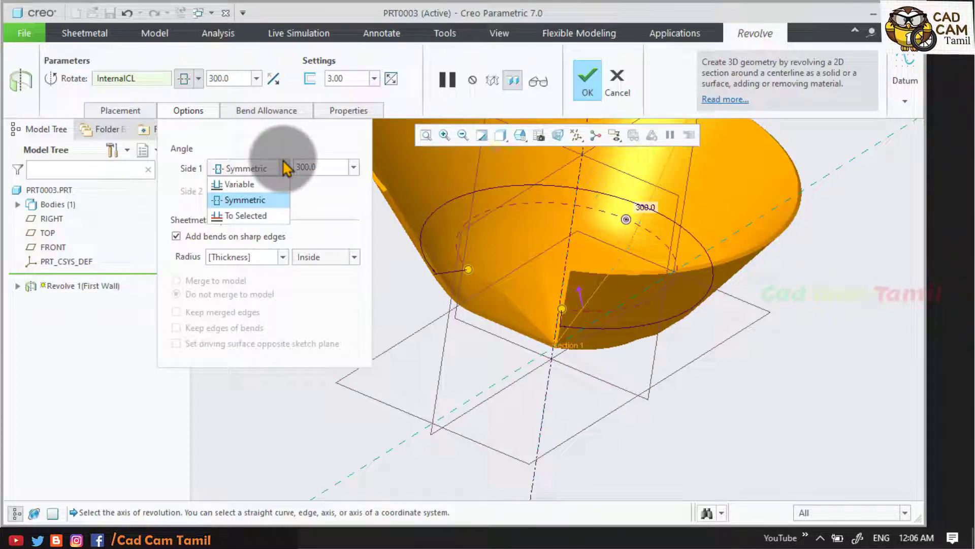
{"action": "left_click", "coordinate": [279, 185]}
{"action": "left_click", "coordinate": [281, 195]}
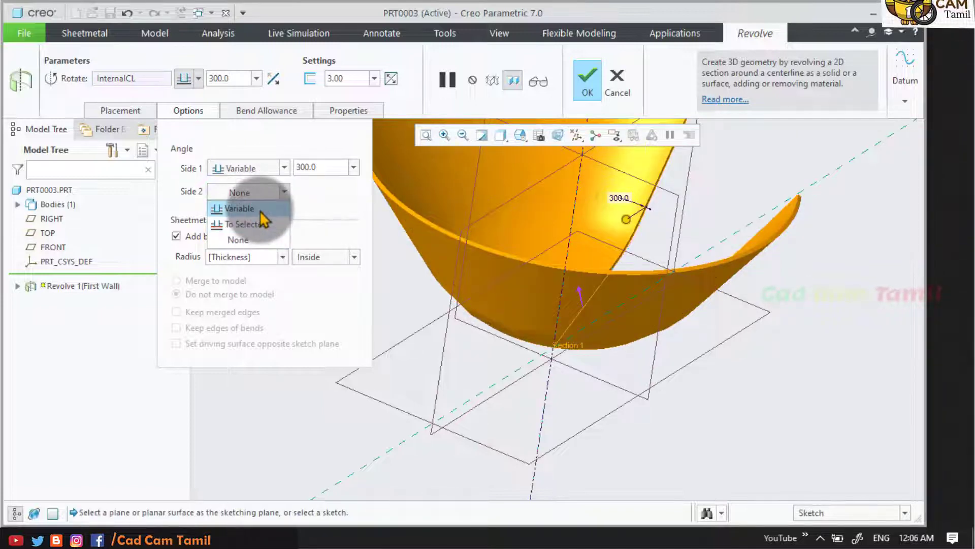
{"action": "left_click", "coordinate": [256, 209]}
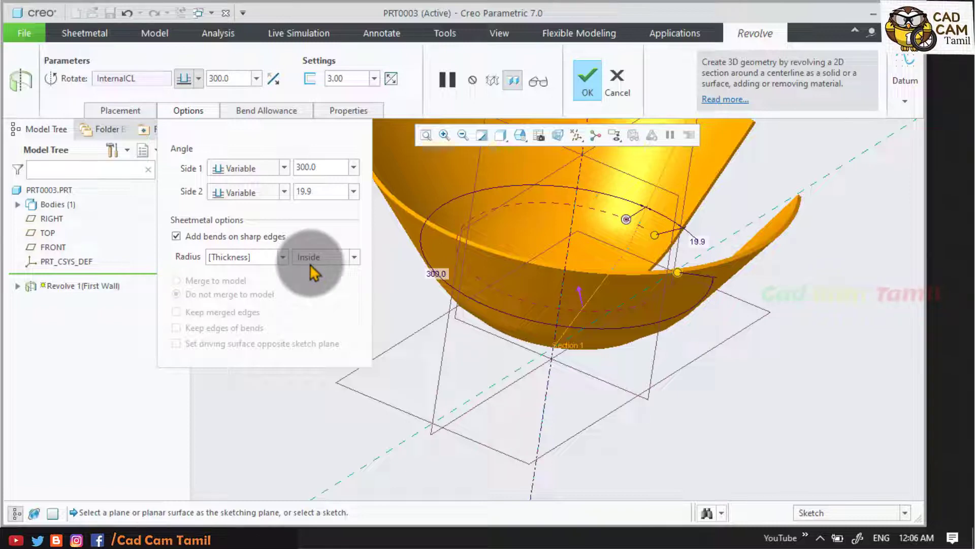
- Check the bend allowance settings of the revolved wall
{"action": "left_click", "coordinate": [206, 112]}
{"action": "left_click", "coordinate": [249, 110]}
{"action": "left_click", "coordinate": [279, 110]}
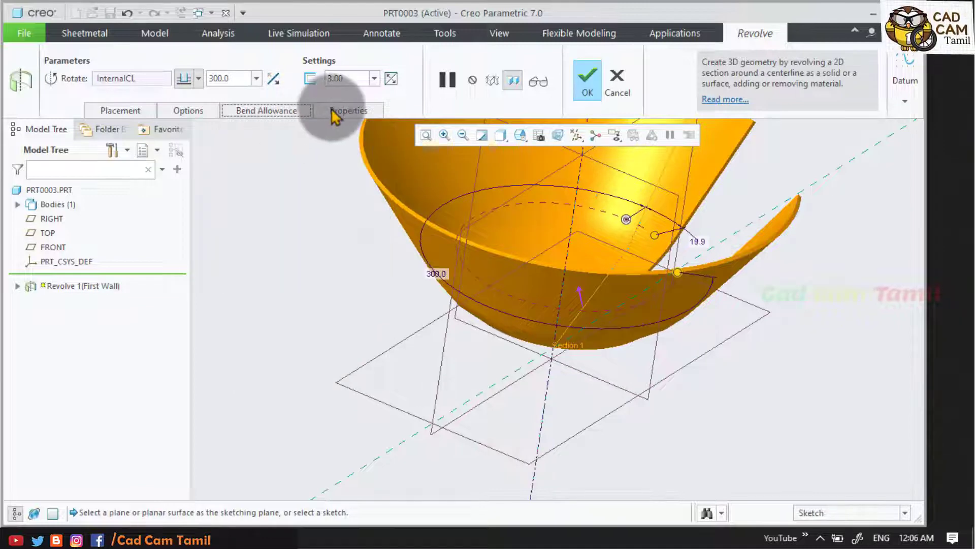
- Check the feature name of the revolved wall and complete the revolve, viewing the finished wall
{"action": "left_click", "coordinate": [332, 109]}
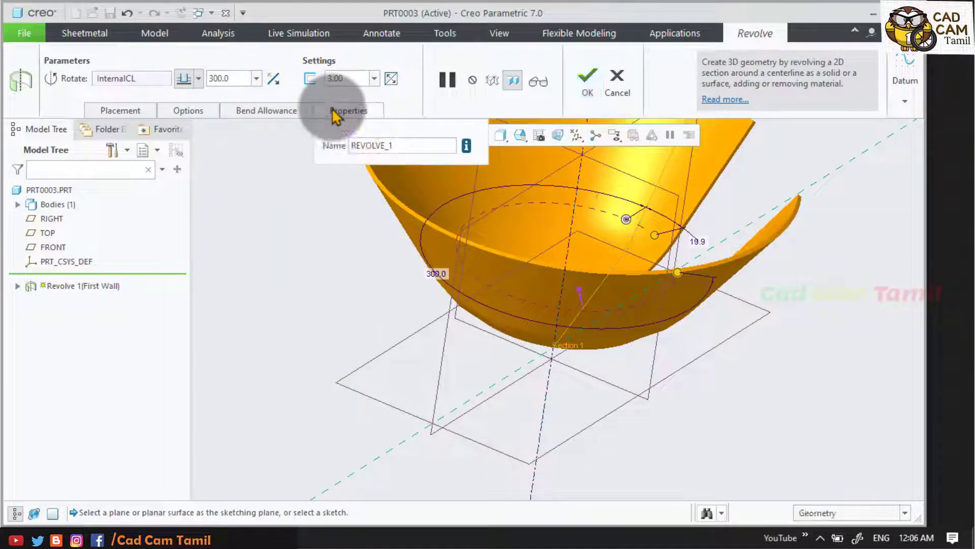
{"action": "left_click", "coordinate": [361, 111]}
{"action": "left_click", "coordinate": [586, 89]}
{"action": "middle_click_drag", "start_coordinate": [428, 341], "coordinate": [648, 262]}
{"action": "left_click", "coordinate": [645, 255]}
{"action": "scroll", "coordinate": [550, 294], "scroll_direction": "up", "scroll_amount": 2}
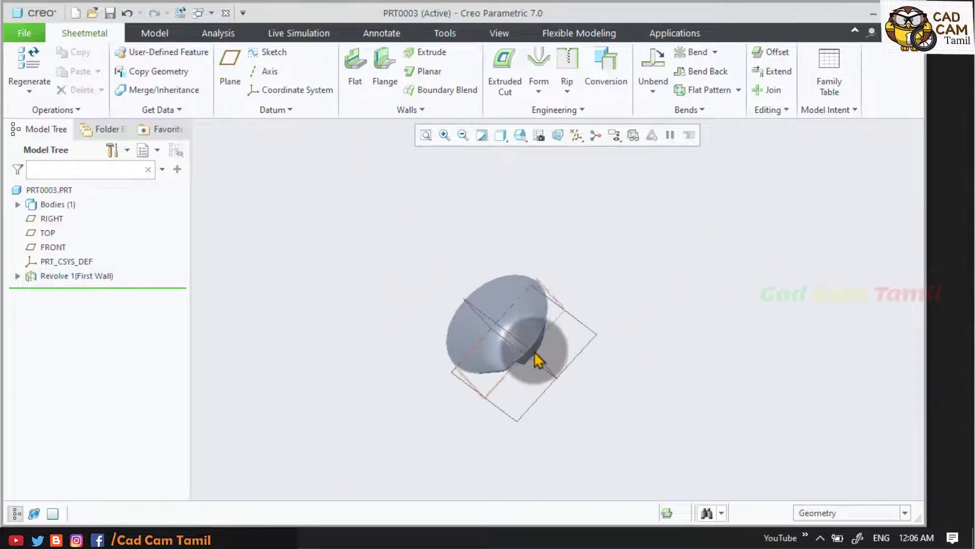
- Turn off the display of all datum entities
{"action": "left_click", "coordinate": [574, 136]}
{"action": "left_click", "coordinate": [574, 155]}
{"action": "left_click", "coordinate": [575, 156]}
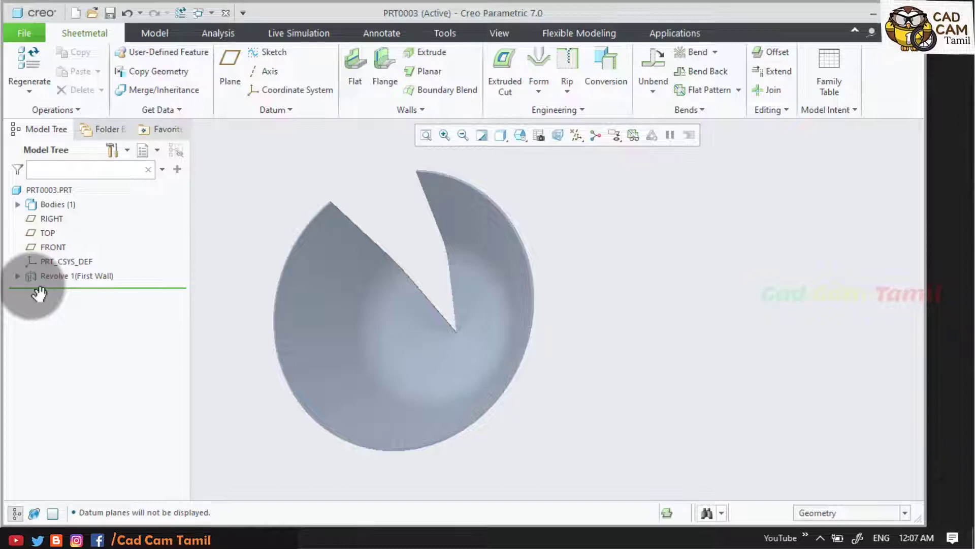
- Roll the model back to just before the revolved first wall
{"action": "left_click_drag", "start_coordinate": [38, 289], "coordinate": [39, 269]}
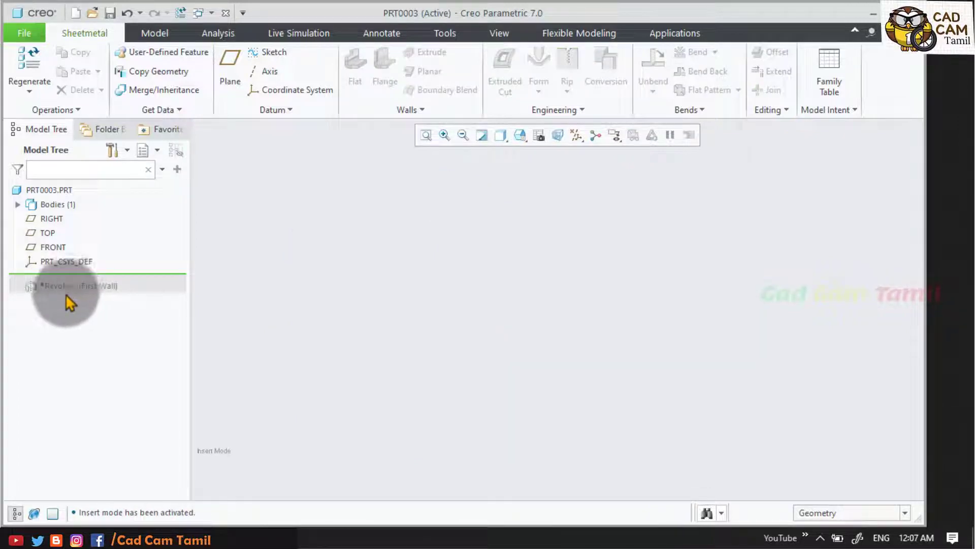
{"action": "key", "text": "ctrl+z"}
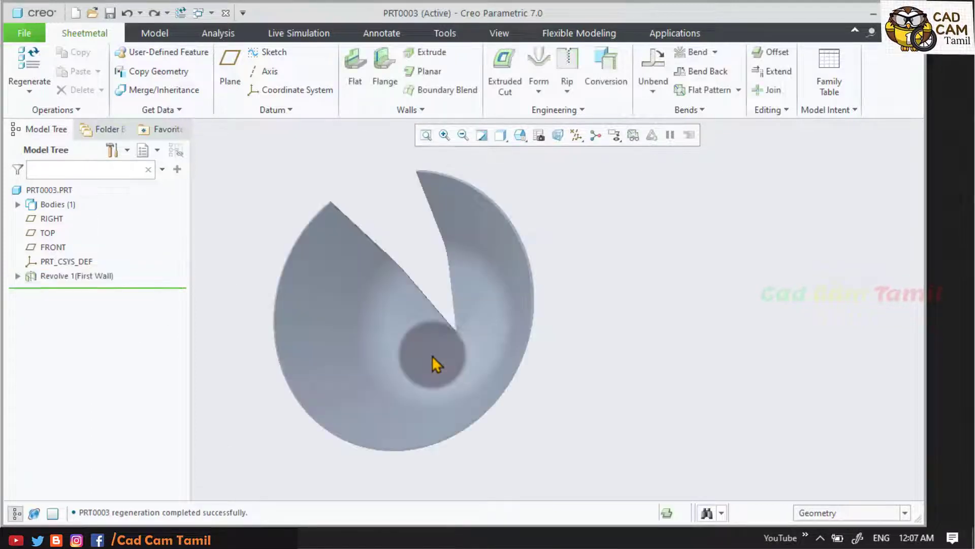
{"action": "left_click_drag", "start_coordinate": [117, 293], "coordinate": [114, 269]}
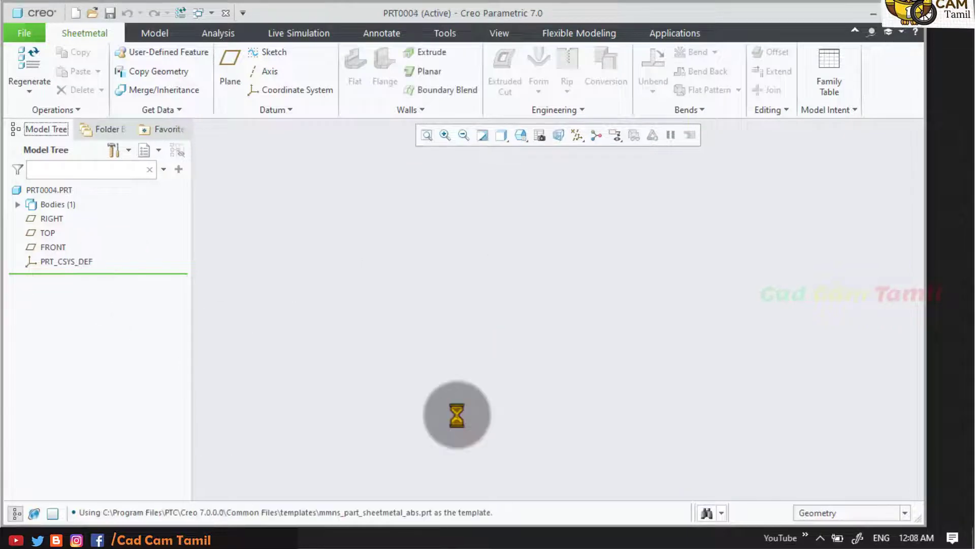
- Start a planar first wall in the new sheet metal part, display the datum planes and open its sketch on the TOP plane
{"action": "left_click", "coordinate": [401, 117]}
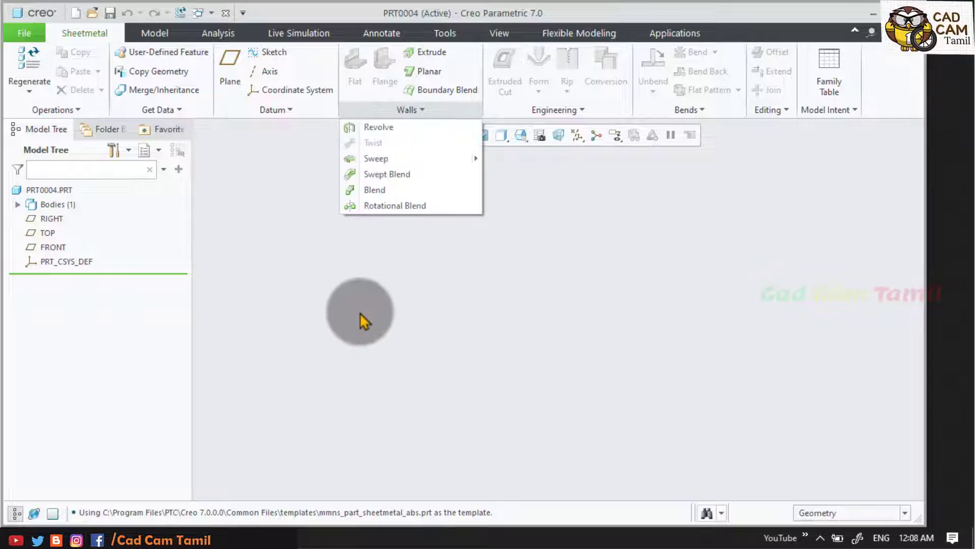
{"action": "left_click", "coordinate": [360, 312]}
{"action": "left_click", "coordinate": [417, 70]}
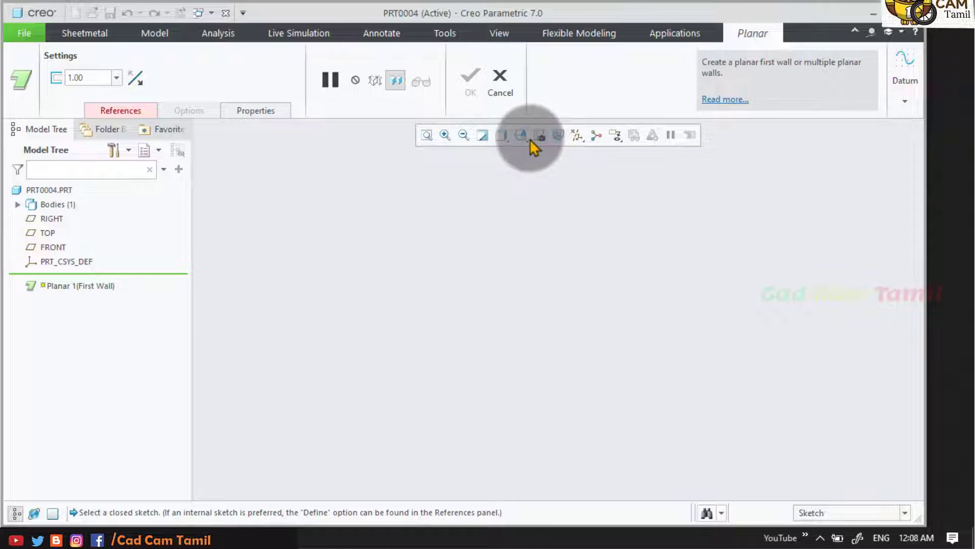
{"action": "left_click", "coordinate": [577, 137]}
{"action": "left_click", "coordinate": [583, 216]}
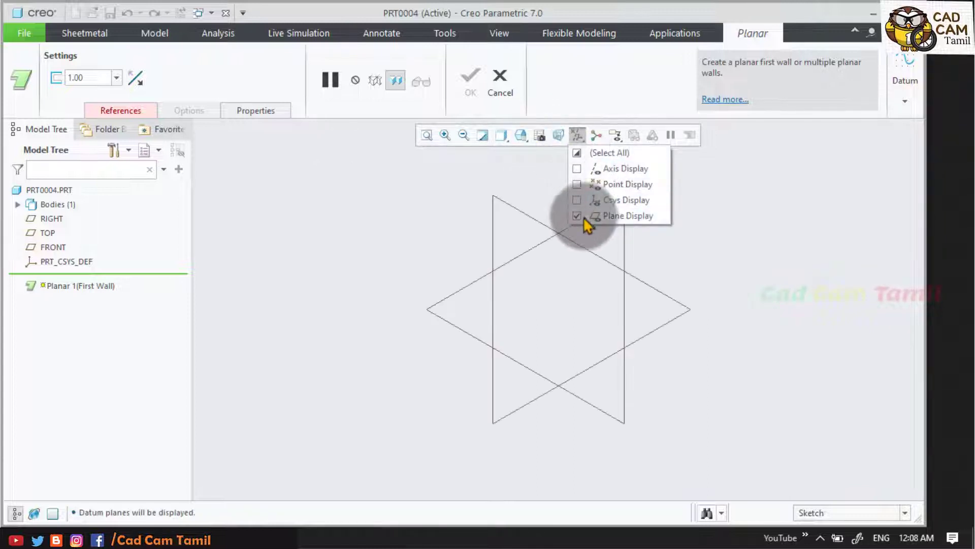
{"action": "left_click", "coordinate": [474, 336]}
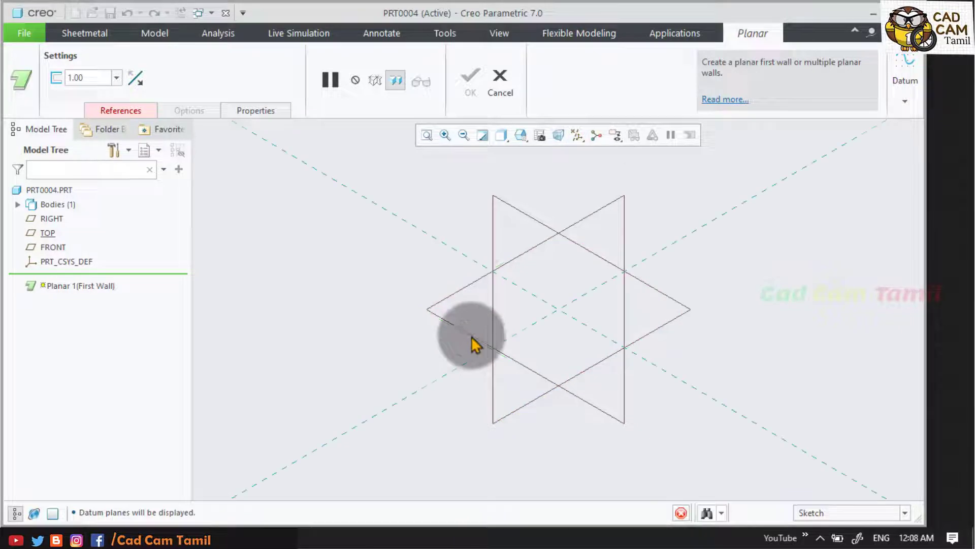
{"action": "left_click", "coordinate": [587, 135]}
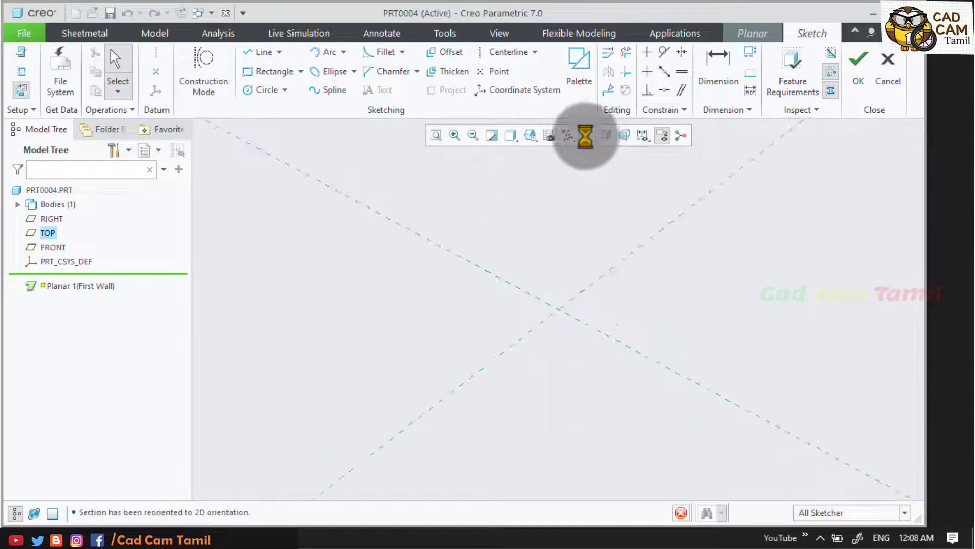
- Sketch a rectangle starting at the origin and finish the planar first wall with a thickness of 1.00
{"action": "left_click", "coordinate": [269, 71]}
{"action": "left_click", "coordinate": [569, 304]}
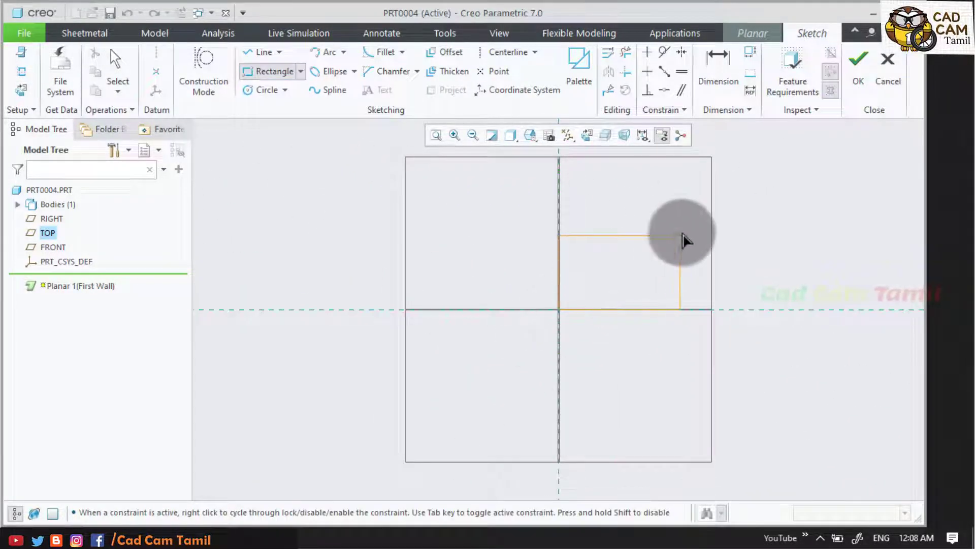
{"action": "left_click", "coordinate": [682, 236]}
{"action": "middle_click", "coordinate": [773, 228]}
{"action": "left_click", "coordinate": [857, 71]}
{"action": "mouse_move", "coordinate": [522, 349]}
{"action": "middle_mouse_down"}
{"action": "mouse_move", "coordinate": [489, 285]}
{"action": "mouse_move", "coordinate": [330, 337]}
{"action": "mouse_move", "coordinate": [448, 378]}
{"action": "middle_mouse_up"}
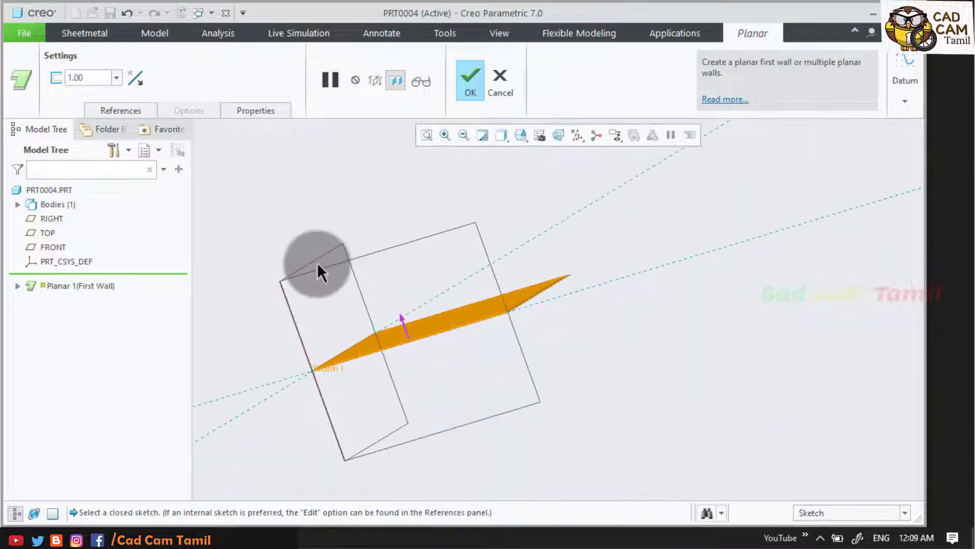
{"action": "left_click", "coordinate": [461, 89]}
{"action": "middle_click_drag", "start_coordinate": [582, 367], "coordinate": [609, 419]}
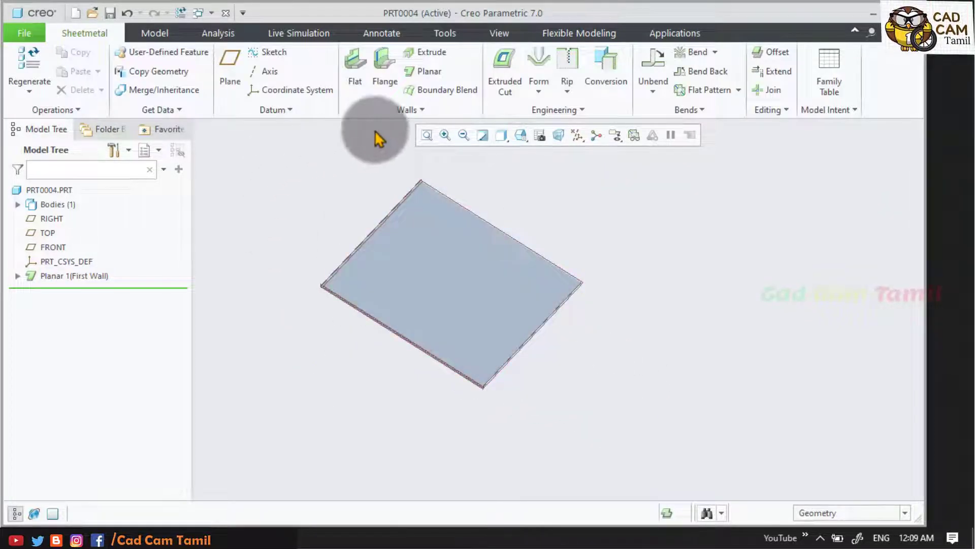
- Start a Twist wall and attach it to one of the straight edges of the planar wall
{"action": "left_click", "coordinate": [400, 111]}
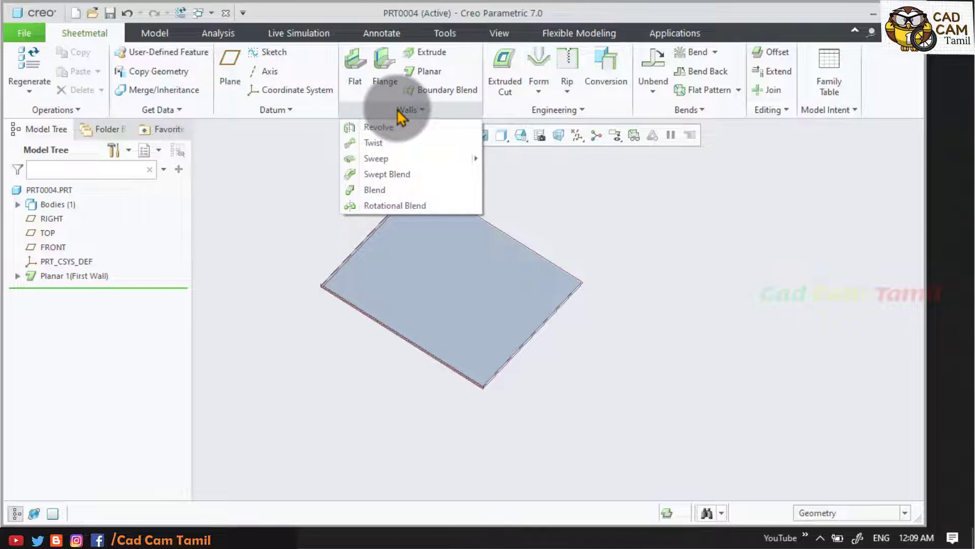
{"action": "left_click", "coordinate": [349, 150]}
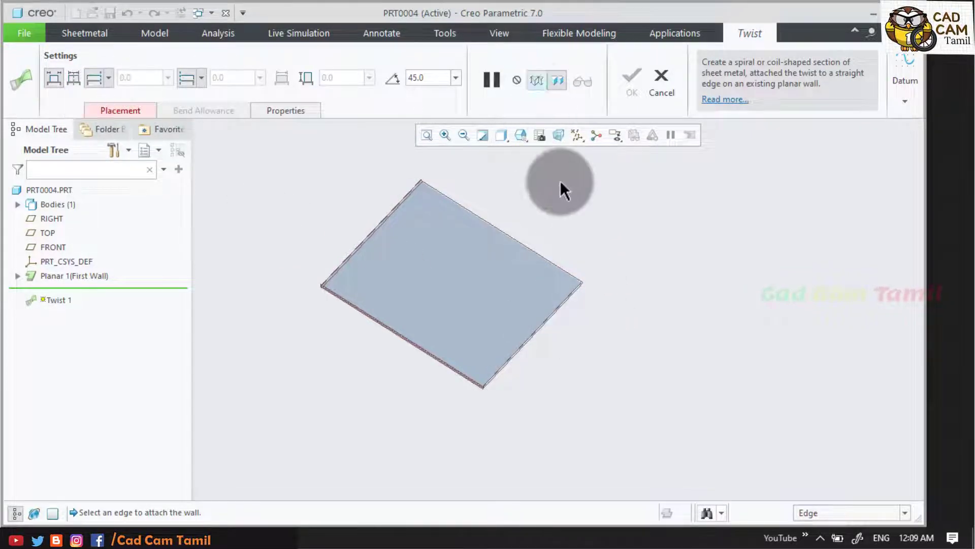
{"action": "mouse_move", "coordinate": [598, 256]}
{"action": "middle_mouse_down"}
{"action": "mouse_move", "coordinate": [584, 234]}
{"action": "mouse_move", "coordinate": [544, 316]}
{"action": "middle_mouse_up"}
{"action": "scroll", "coordinate": [508, 315], "scroll_direction": "up", "scroll_amount": 5}
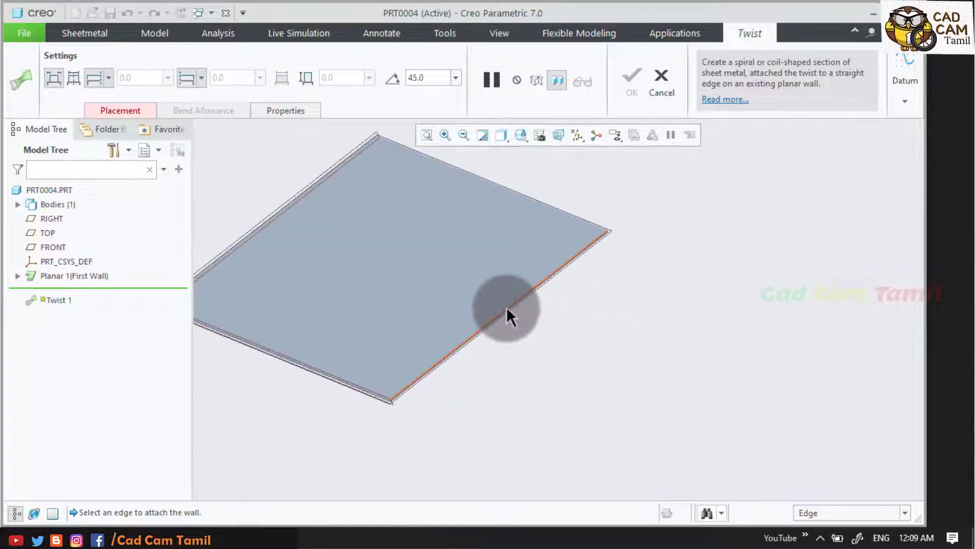
{"action": "left_click", "coordinate": [506, 308]}
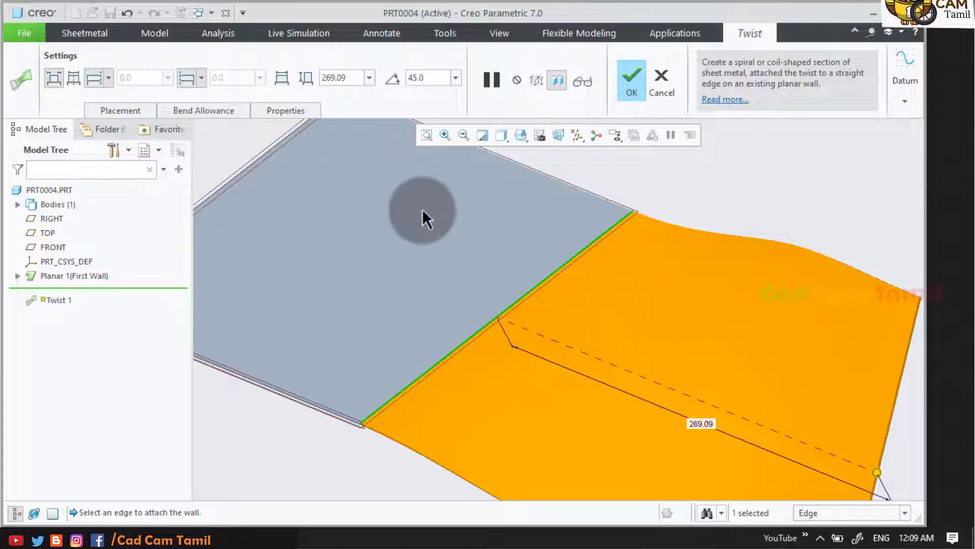
- Stretch the twist wall to a length of about 618.60 and a twist angle of about 603 degrees
{"action": "scroll", "coordinate": [474, 276], "scroll_direction": "down", "scroll_amount": 4}
{"action": "left_click_drag", "start_coordinate": [585, 303], "coordinate": [761, 429]}
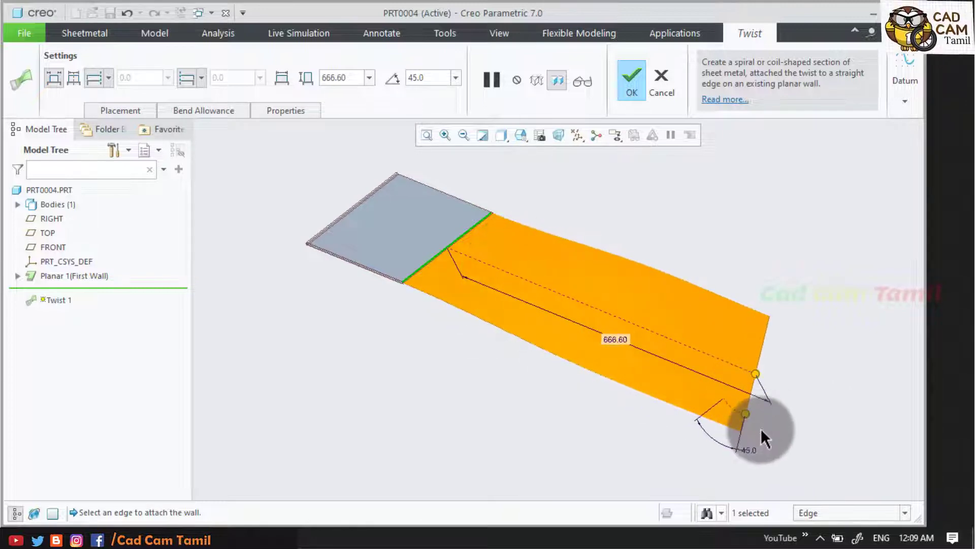
{"action": "mouse_move", "coordinate": [760, 383]}
{"action": "left_mouse_down"}
{"action": "mouse_move", "coordinate": [538, 279]}
{"action": "mouse_move", "coordinate": [734, 395]}
{"action": "mouse_move", "coordinate": [722, 421]}
{"action": "mouse_move", "coordinate": [712, 407]}
{"action": "mouse_move", "coordinate": [773, 349]}
{"action": "mouse_move", "coordinate": [738, 329]}
{"action": "mouse_move", "coordinate": [717, 356]}
{"action": "mouse_move", "coordinate": [711, 399]}
{"action": "mouse_move", "coordinate": [735, 401]}
{"action": "mouse_move", "coordinate": [787, 370]}
{"action": "mouse_move", "coordinate": [770, 331]}
{"action": "mouse_move", "coordinate": [732, 326]}
{"action": "mouse_move", "coordinate": [751, 318]}
{"action": "mouse_move", "coordinate": [775, 395]}
{"action": "mouse_move", "coordinate": [639, 394]}
{"action": "mouse_move", "coordinate": [747, 366]}
{"action": "mouse_move", "coordinate": [688, 304]}
{"action": "mouse_move", "coordinate": [685, 437]}
{"action": "mouse_move", "coordinate": [794, 276]}
{"action": "mouse_move", "coordinate": [688, 387]}
{"action": "mouse_move", "coordinate": [767, 391]}
{"action": "left_mouse_up"}
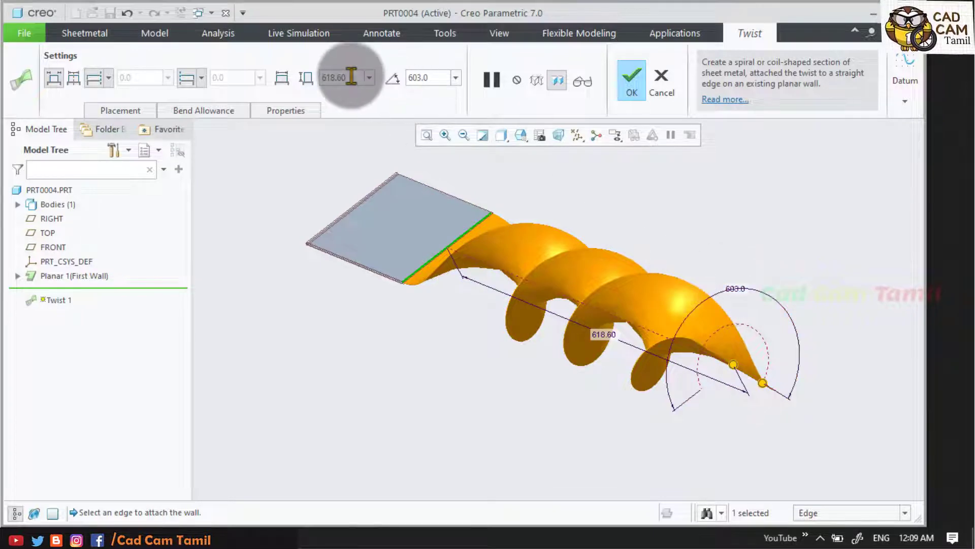
{"action": "left_click", "coordinate": [335, 77]}
- Reduce the twist angle to about 1 degree so the wall is nearly flat
{"action": "left_click_drag", "start_coordinate": [763, 388], "coordinate": [646, 442]}
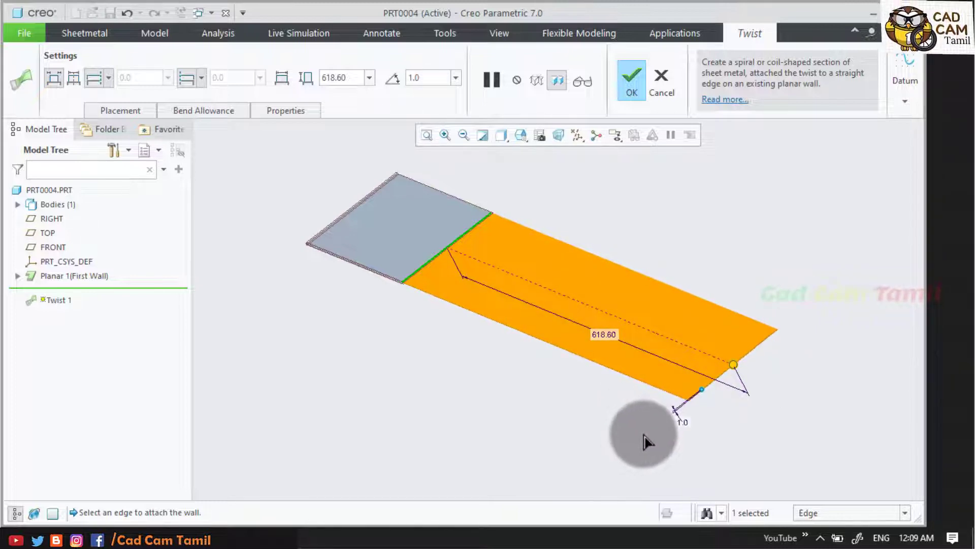
{"action": "mouse_move", "coordinate": [645, 446]}
{"action": "left_mouse_down"}
{"action": "mouse_move", "coordinate": [653, 410]}
{"action": "mouse_move", "coordinate": [692, 366]}
{"action": "mouse_move", "coordinate": [740, 344]}
{"action": "mouse_move", "coordinate": [777, 343]}
{"action": "mouse_move", "coordinate": [731, 427]}
{"action": "mouse_move", "coordinate": [657, 429]}
{"action": "mouse_move", "coordinate": [645, 371]}
{"action": "mouse_move", "coordinate": [681, 326]}
{"action": "mouse_move", "coordinate": [721, 327]}
{"action": "mouse_move", "coordinate": [742, 342]}
{"action": "mouse_move", "coordinate": [709, 399]}
{"action": "mouse_move", "coordinate": [771, 307]}
{"action": "mouse_move", "coordinate": [734, 387]}
{"action": "mouse_move", "coordinate": [719, 348]}
{"action": "mouse_move", "coordinate": [703, 398]}
{"action": "mouse_move", "coordinate": [742, 305]}
{"action": "mouse_move", "coordinate": [767, 304]}
{"action": "mouse_move", "coordinate": [766, 405]}
{"action": "mouse_move", "coordinate": [762, 396]}
{"action": "mouse_move", "coordinate": [635, 388]}
{"action": "mouse_move", "coordinate": [641, 448]}
{"action": "left_mouse_up"}
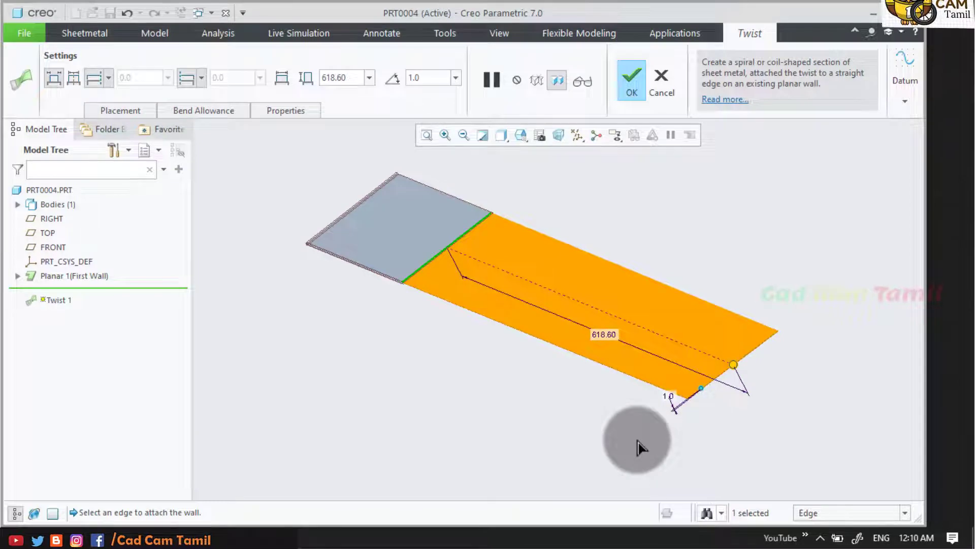
- Define the start width of the twist wall as centered on the twist axis and adjust it to about 87.40
{"action": "left_click", "coordinate": [78, 74]}
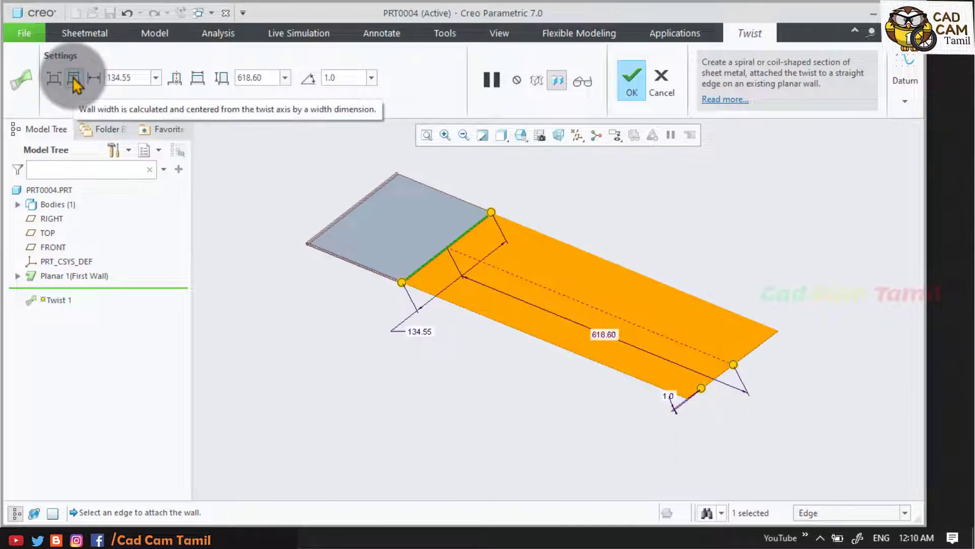
{"action": "left_click_drag", "start_coordinate": [406, 288], "coordinate": [431, 273]}
{"action": "scroll", "coordinate": [416, 269], "scroll_direction": "down", "scroll_amount": 3}
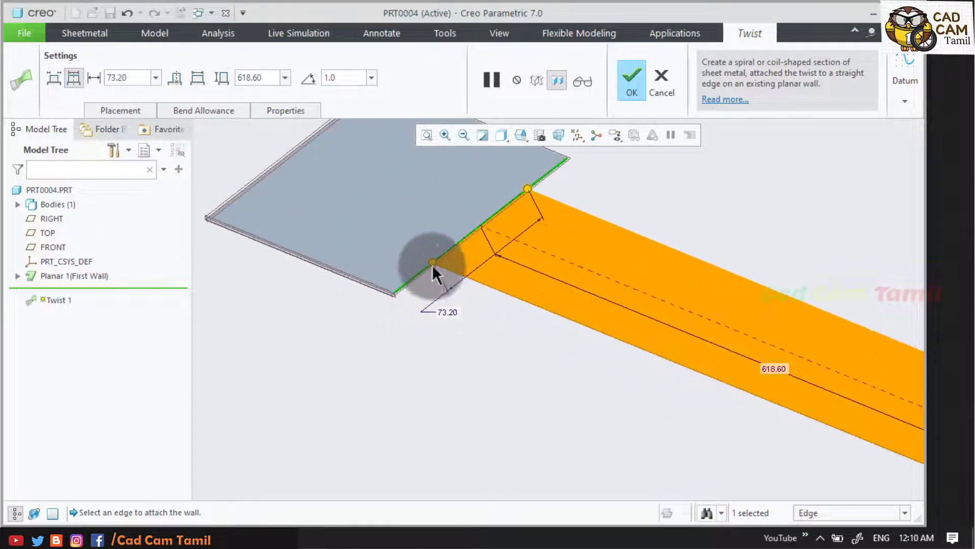
{"action": "scroll", "coordinate": [375, 300], "scroll_direction": "up", "scroll_amount": 2}
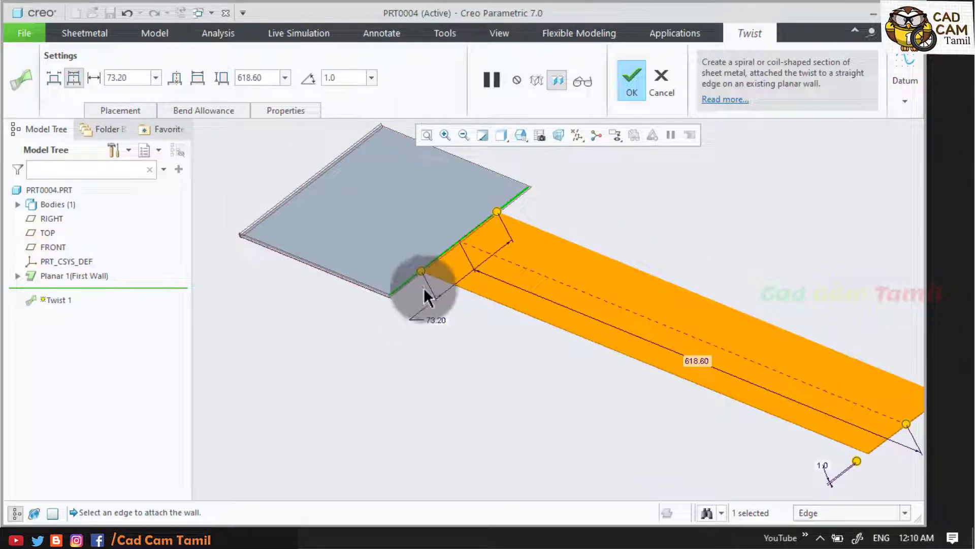
{"action": "left_click_drag", "start_coordinate": [422, 275], "coordinate": [413, 282]}
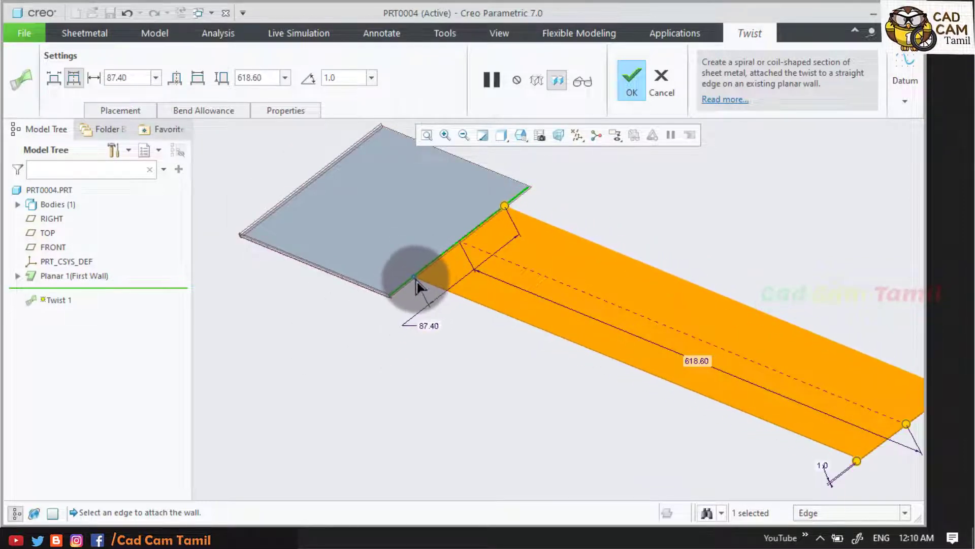
- Adjust the twist angle to about 292 degrees and widen the start of the twist wall to about 133.70
{"action": "left_click_drag", "start_coordinate": [858, 462], "coordinate": [906, 448]}
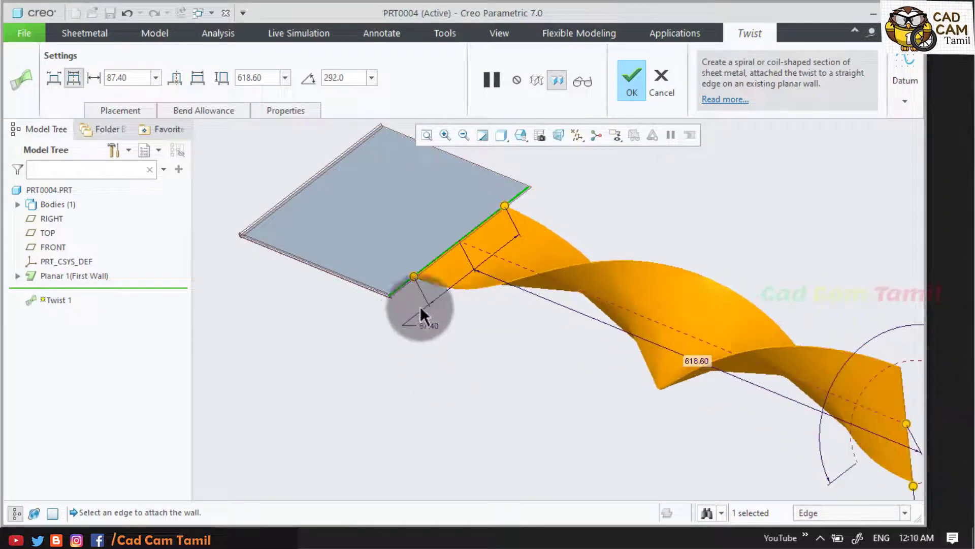
{"action": "mouse_move", "coordinate": [414, 279]}
{"action": "left_mouse_down"}
{"action": "mouse_move", "coordinate": [405, 296]}
{"action": "mouse_move", "coordinate": [422, 283]}
{"action": "mouse_move", "coordinate": [410, 288]}
{"action": "mouse_move", "coordinate": [415, 278]}
{"action": "left_mouse_up"}
{"action": "scroll", "coordinate": [334, 264], "scroll_direction": "down", "scroll_amount": 2}
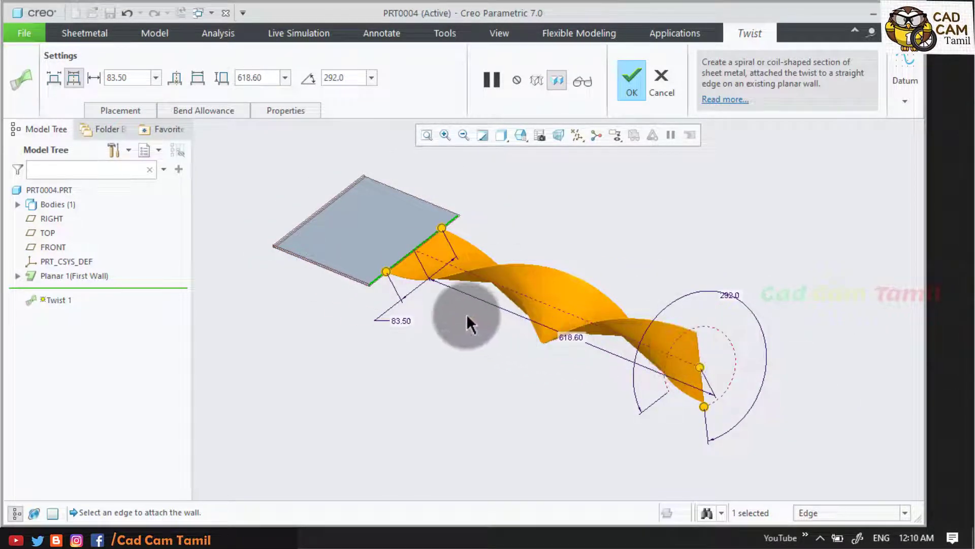
{"action": "left_click_drag", "start_coordinate": [385, 279], "coordinate": [370, 290]}
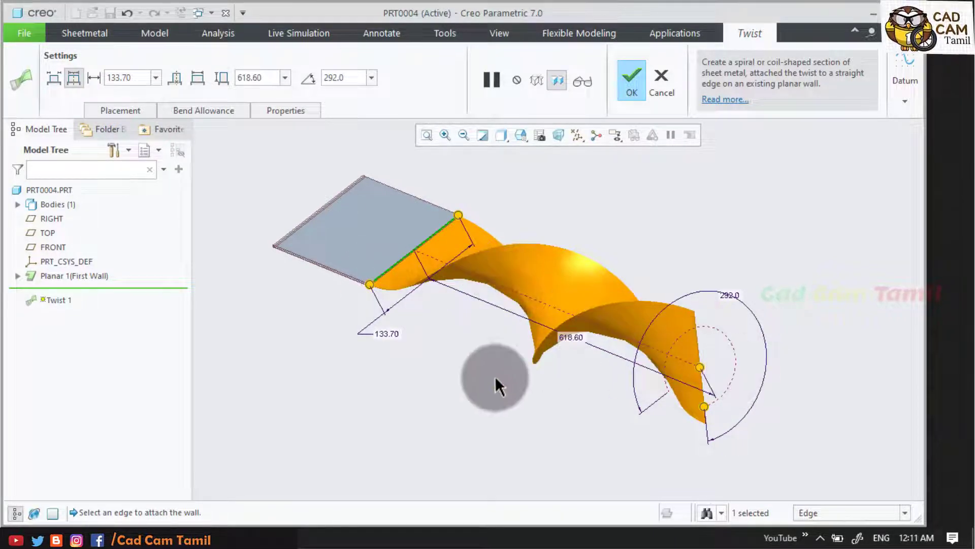
- Enable a separate end width for the twist wall and keep its start width centered on the twist axis
{"action": "right_click", "coordinate": [316, 354]}
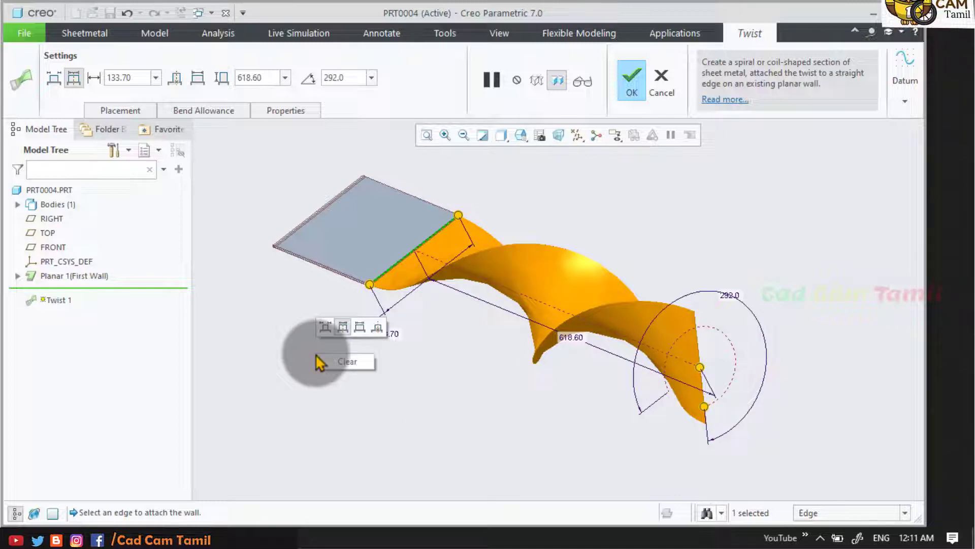
{"action": "left_click", "coordinate": [331, 329]}
{"action": "right_click", "coordinate": [694, 224]}
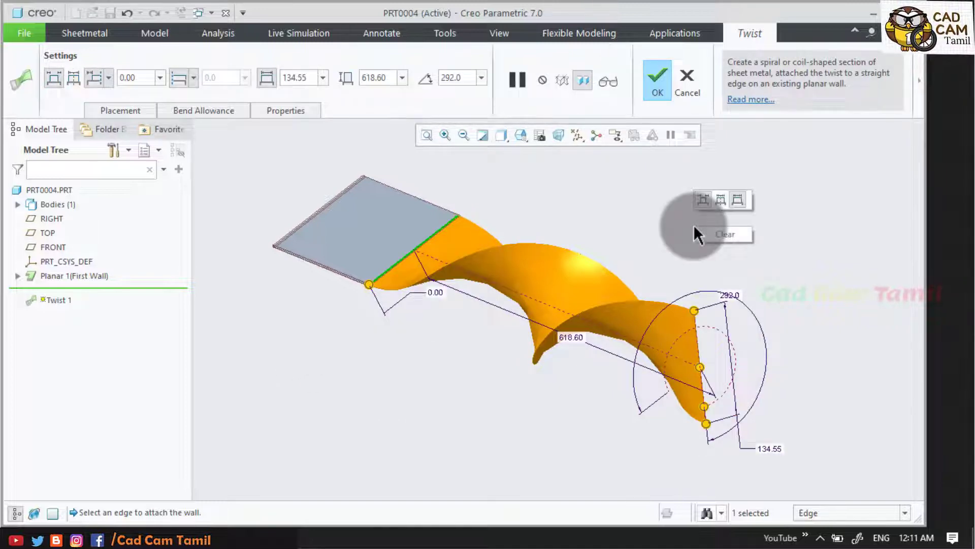
{"action": "left_click", "coordinate": [724, 204]}
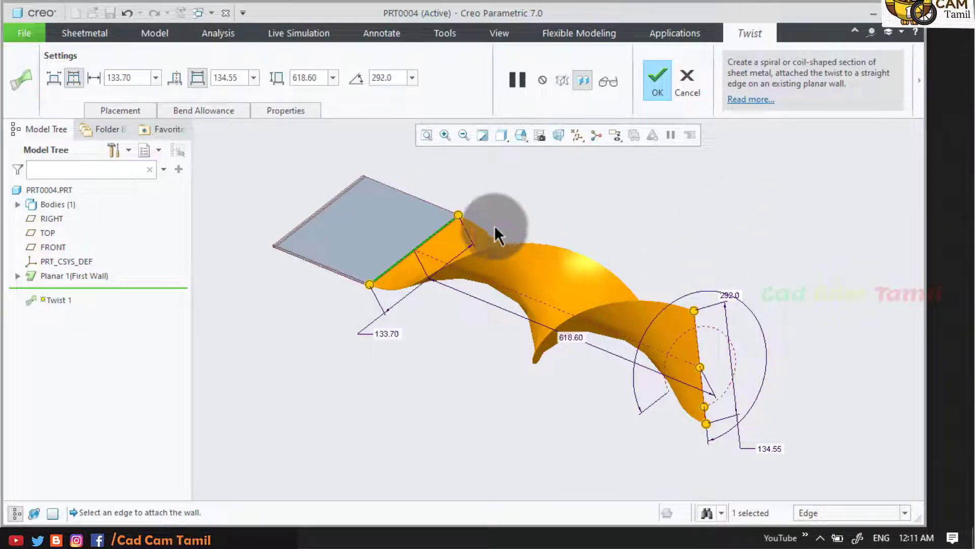
- Narrow the twist wall to an end width of about 40.80 and a start width of about 112.60
{"action": "right_click", "coordinate": [585, 211]}
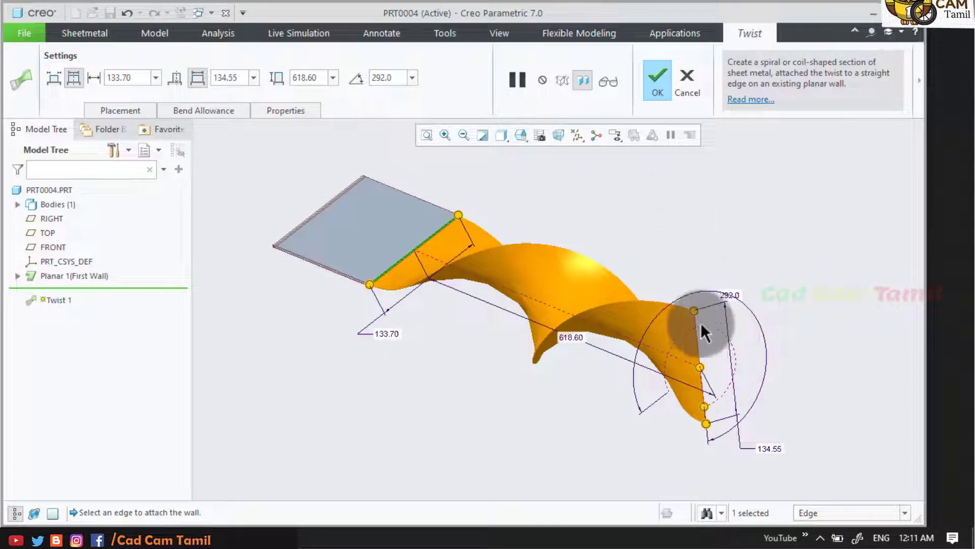
{"action": "left_click_drag", "start_coordinate": [694, 311], "coordinate": [696, 358]}
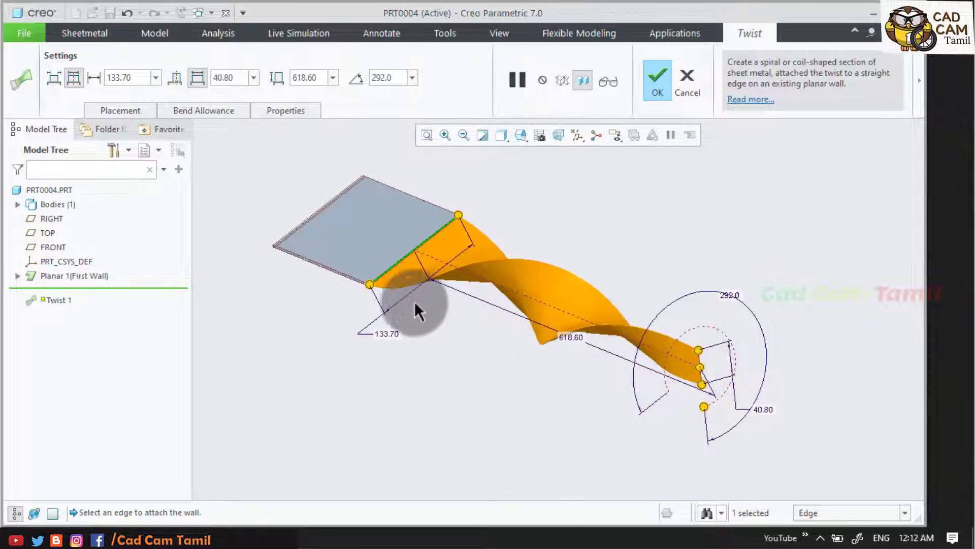
{"action": "left_click_drag", "start_coordinate": [375, 291], "coordinate": [518, 303]}
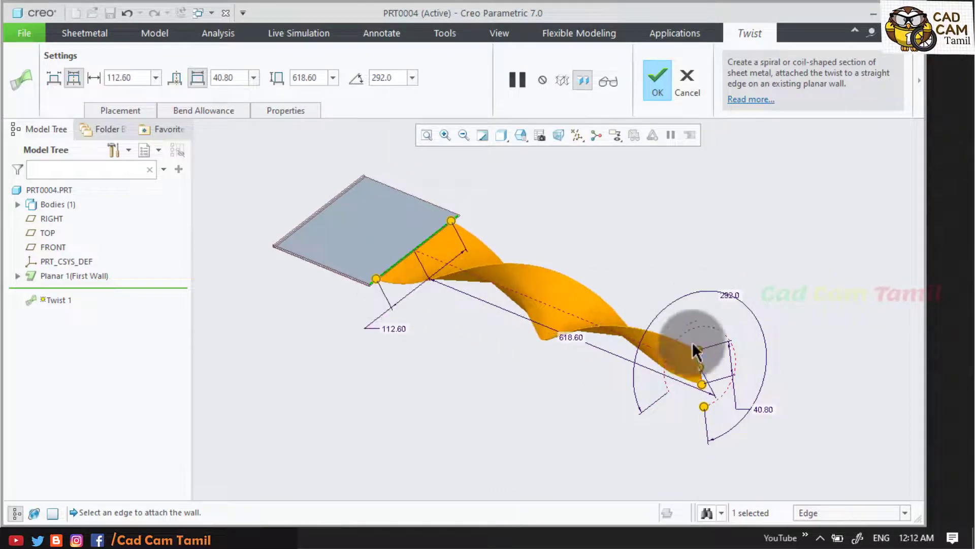
- Narrow the start width of the twist wall to about 50.90
{"action": "right_click", "coordinate": [673, 208]}
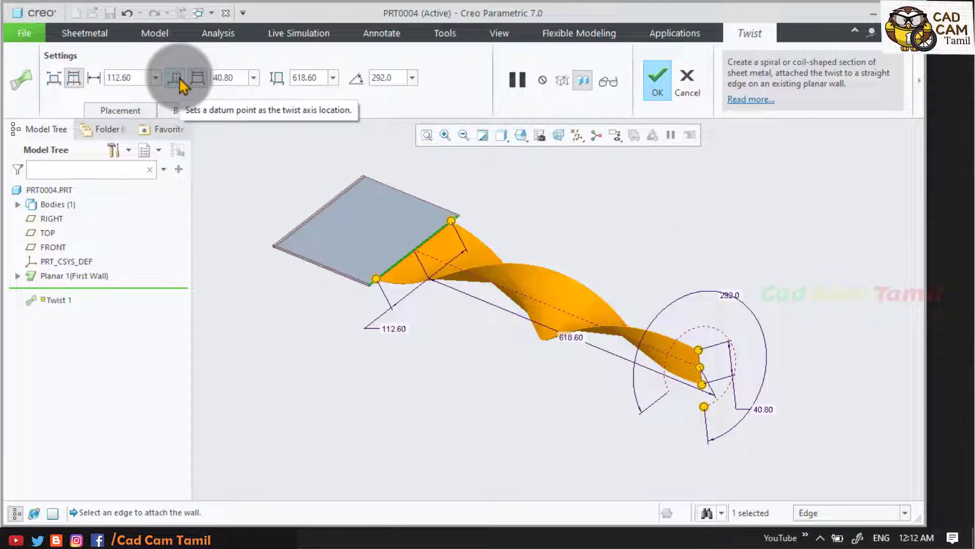
{"action": "scroll", "coordinate": [419, 240], "scroll_direction": "down", "scroll_amount": 3}
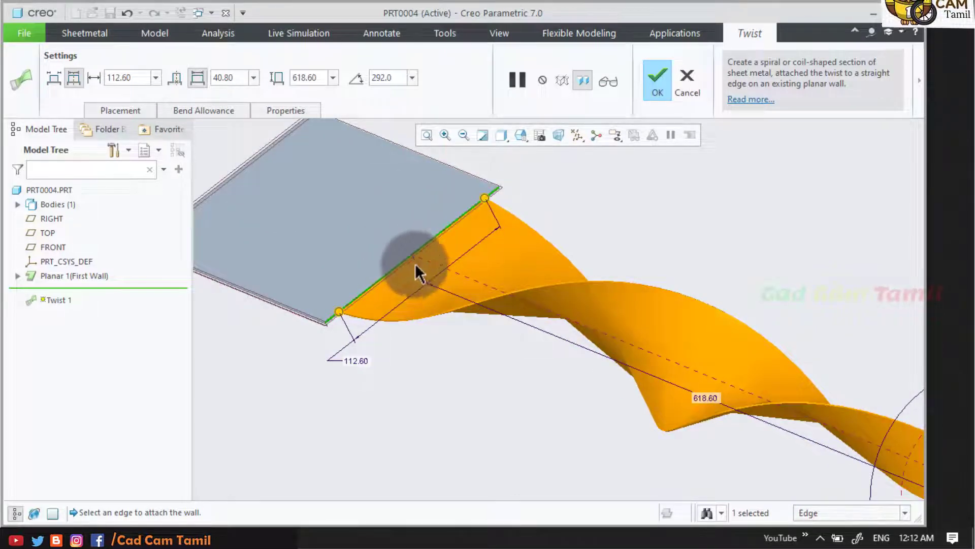
{"action": "left_click_drag", "start_coordinate": [484, 200], "coordinate": [444, 232]}
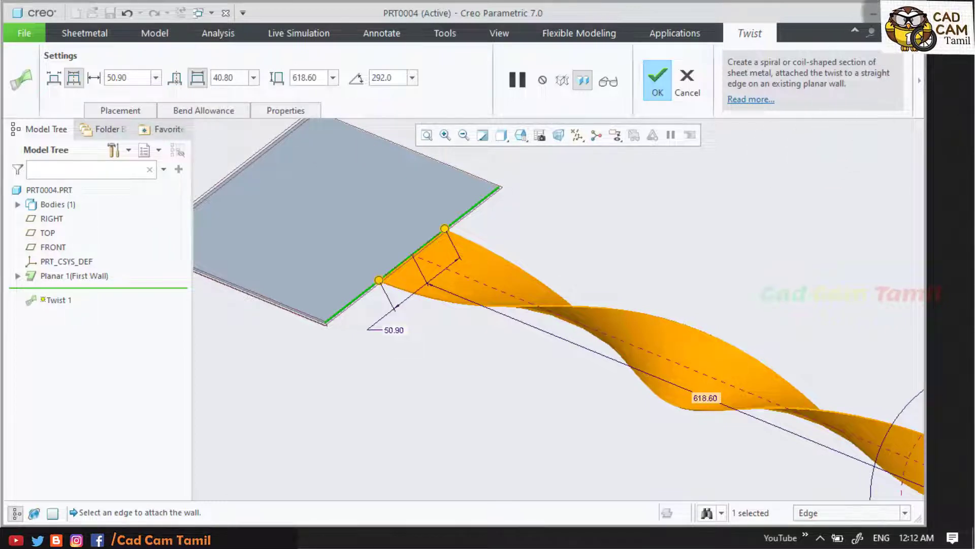
- Start a datum point within the Twist feature and place it on the planar wall's attachment edge at a ratio of about 0.59
{"action": "left_click", "coordinate": [894, 13]}
{"action": "left_click", "coordinate": [955, 100]}
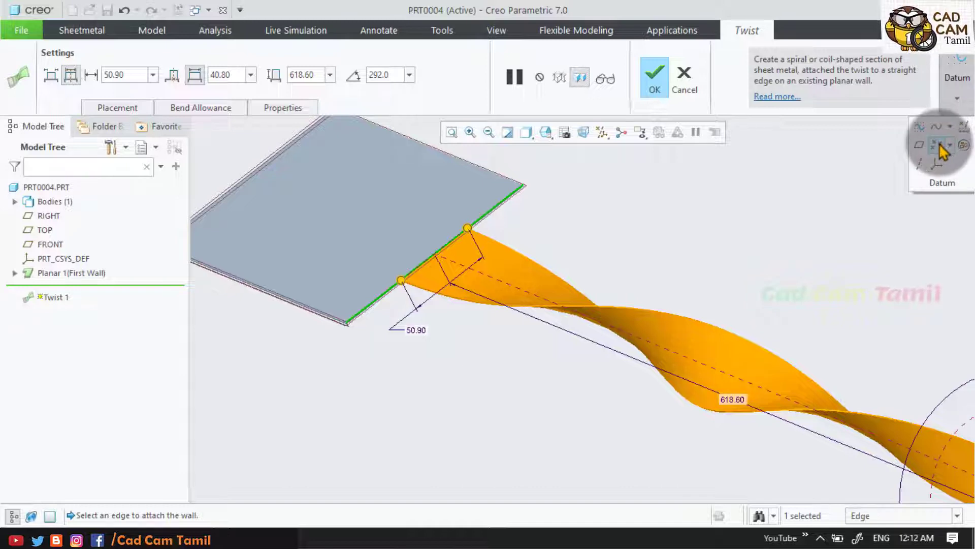
{"action": "left_click", "coordinate": [940, 143]}
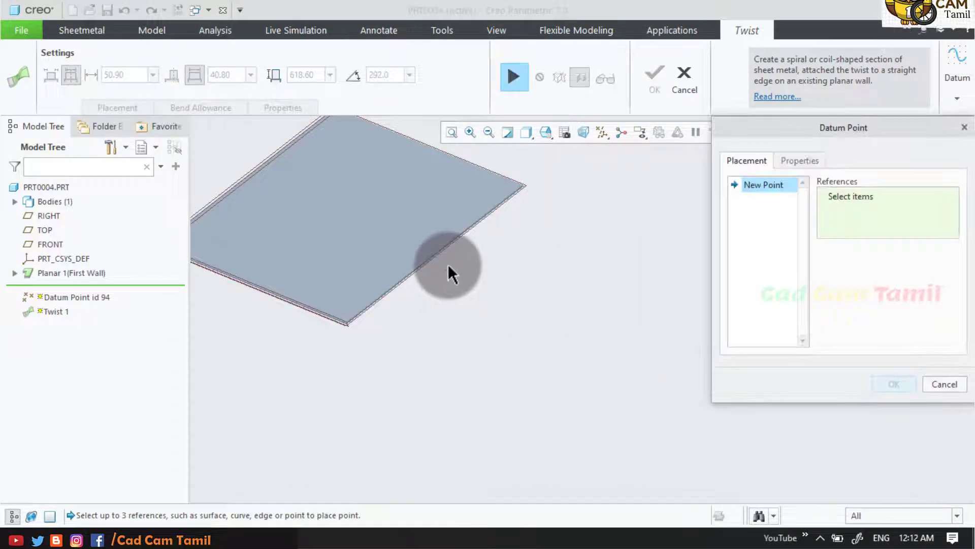
{"action": "scroll", "coordinate": [448, 252], "scroll_direction": "down", "scroll_amount": 2}
{"action": "scroll", "coordinate": [448, 248], "scroll_direction": "up", "scroll_amount": 2}
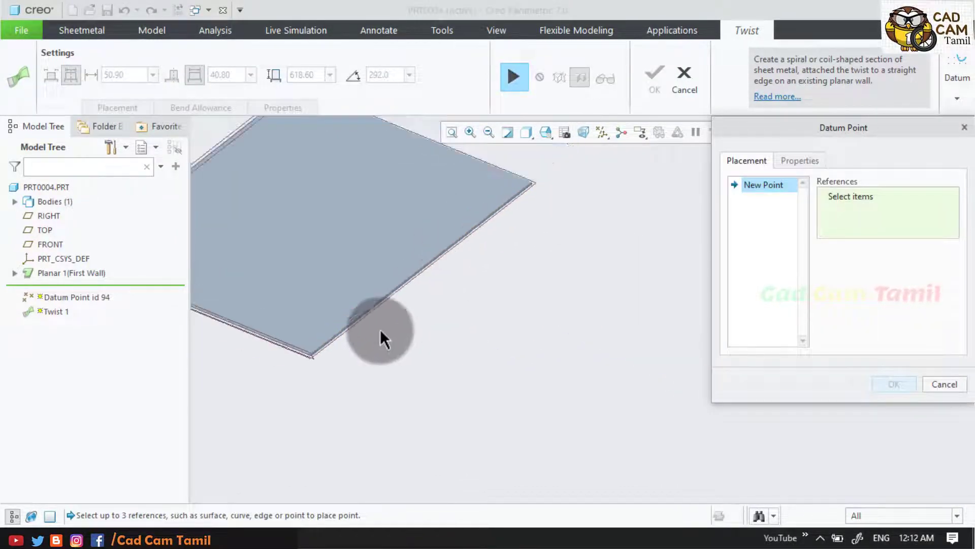
{"action": "left_click", "coordinate": [440, 252]}
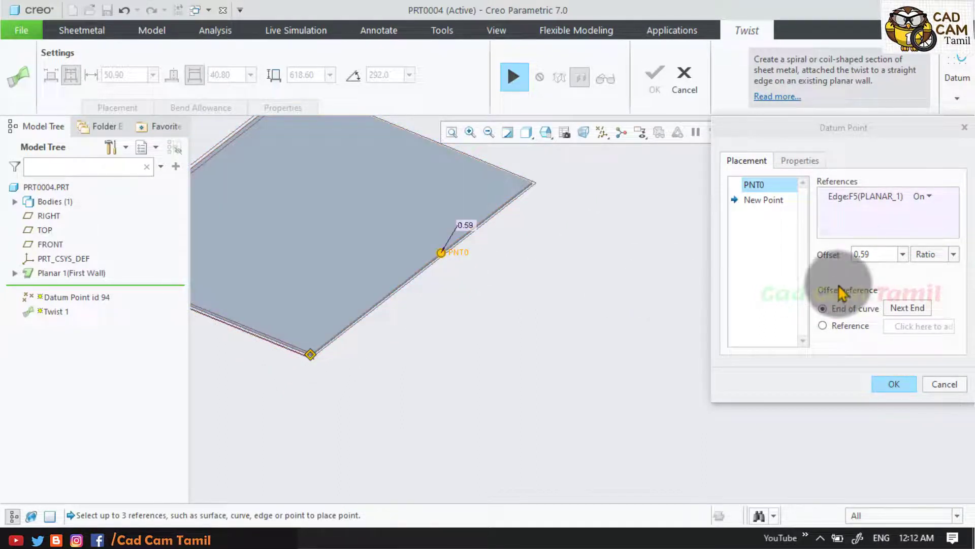
- Set the datum point's offset ratio along the attachment edge to 0.50
{"action": "double_click", "coordinate": [878, 254]}
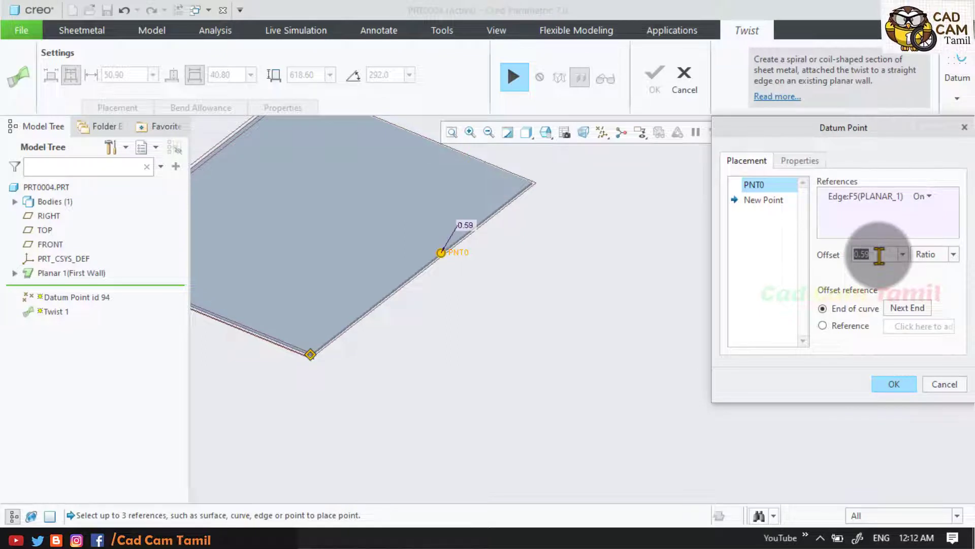
{"action": "type", "text": "0.50"}
{"action": "key", "text": "Return"}
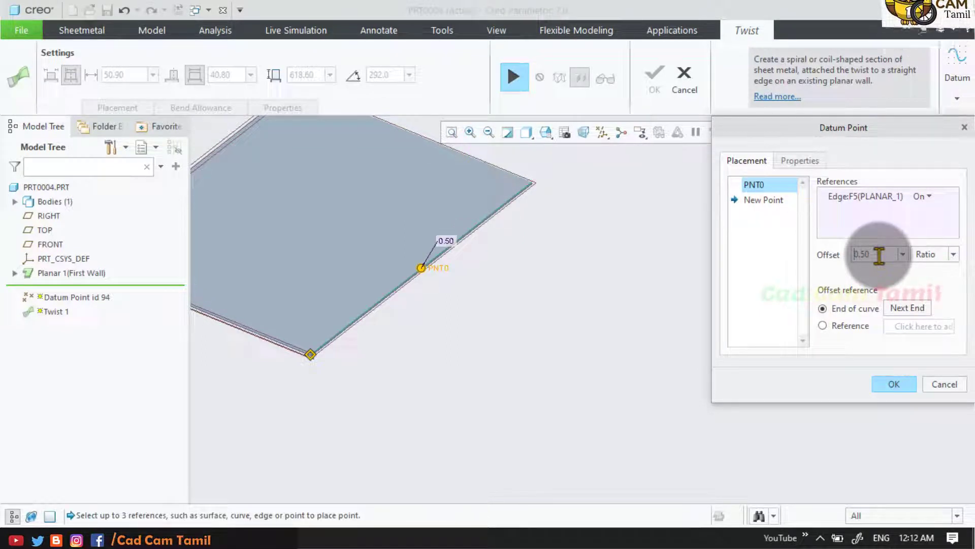
{"action": "key", "text": "BackSpace"}
{"action": "key", "text": "BackSpace"}
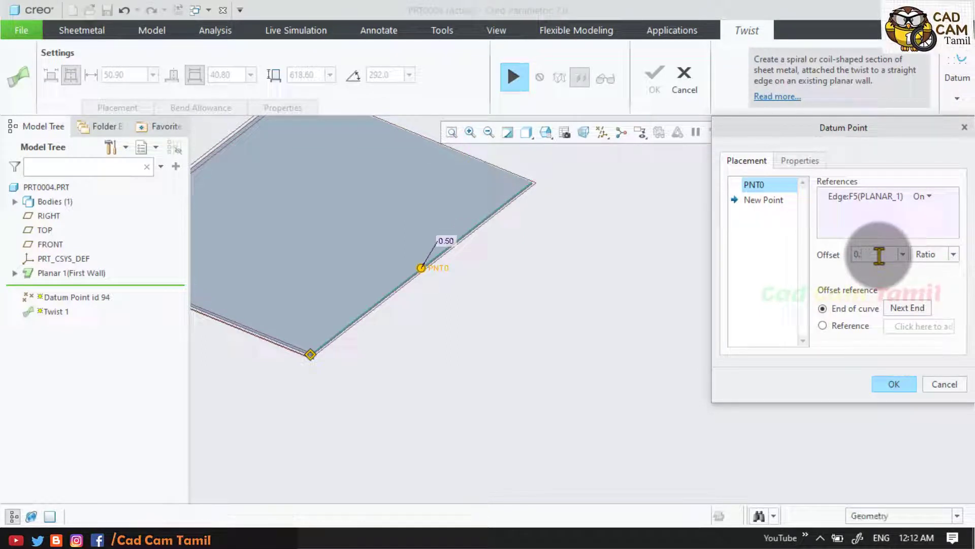
{"action": "key", "text": "Return"}
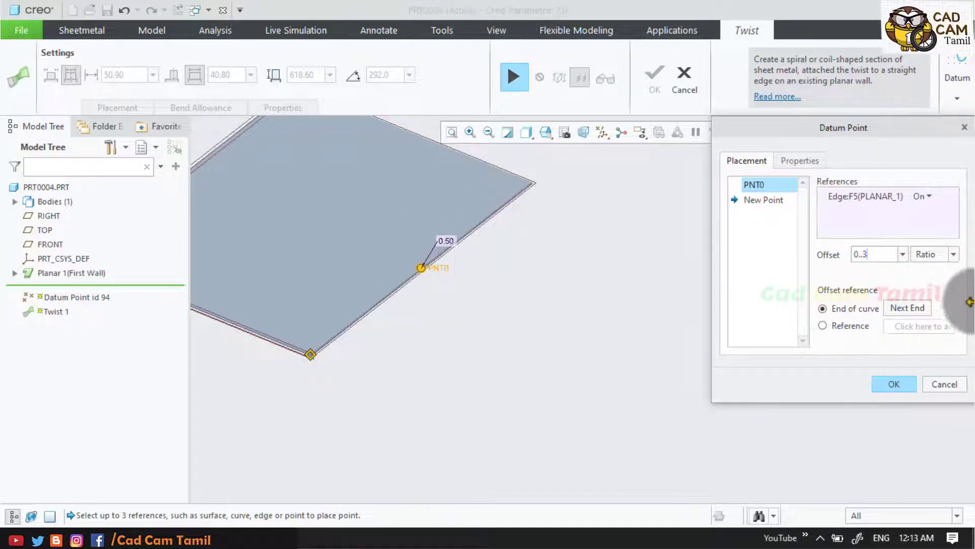
- Switch the datum point's offset type to Real and move the point to about 48.10 from the end of the edge
{"action": "left_click", "coordinate": [934, 282]}
{"action": "left_click", "coordinate": [481, 329]}
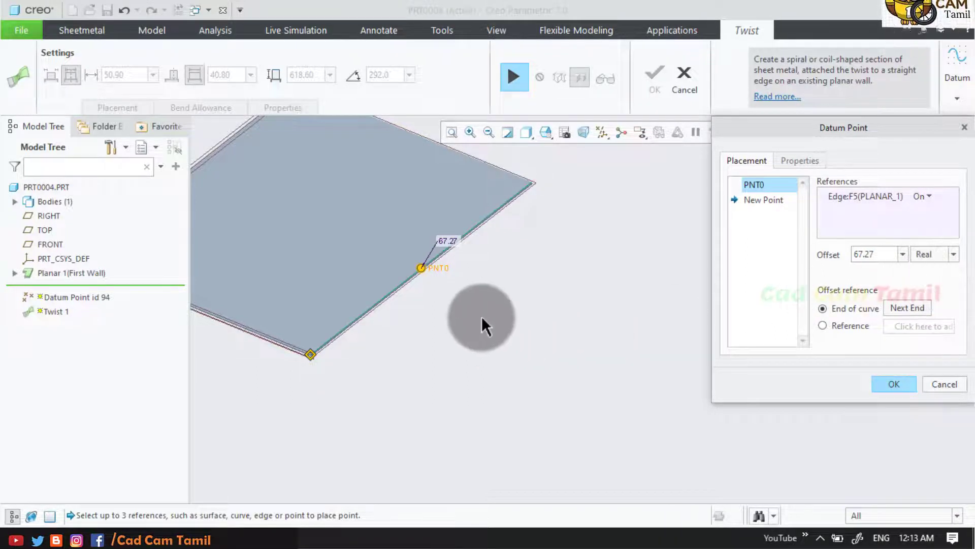
{"action": "left_click_drag", "start_coordinate": [443, 264], "coordinate": [392, 296]}
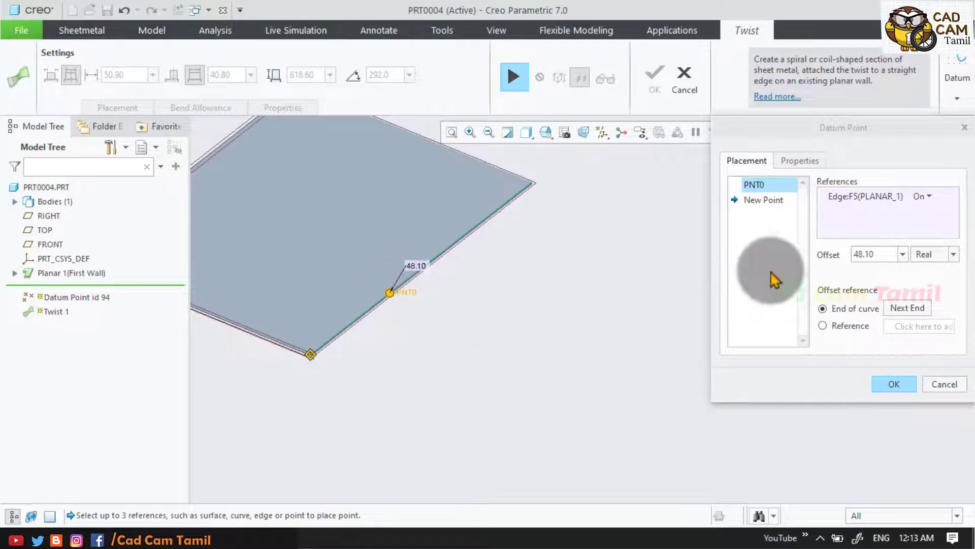
- Try measuring the offset from the opposite end of the edge, return to the original end and create the datum point
{"action": "left_click", "coordinate": [893, 385]}
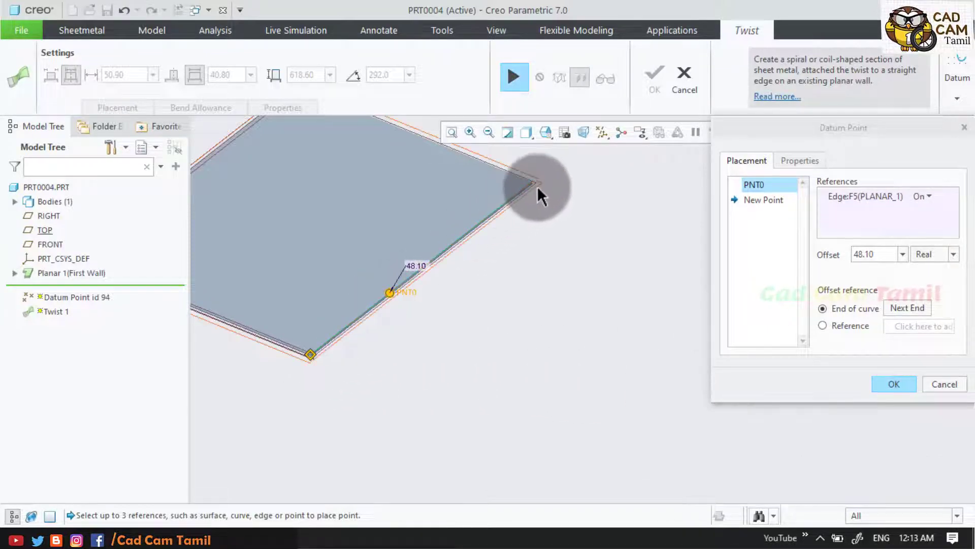
{"action": "left_click", "coordinate": [915, 309]}
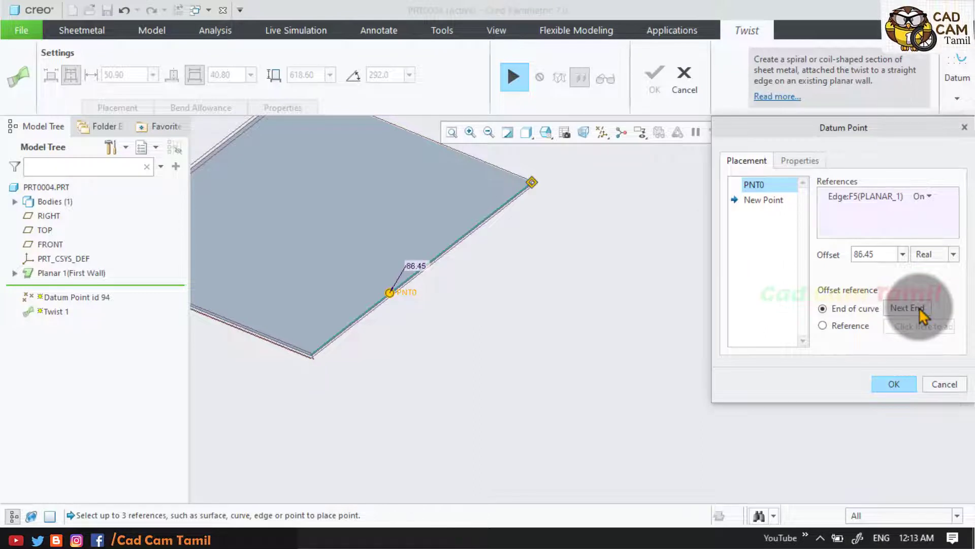
{"action": "left_click", "coordinate": [894, 385]}
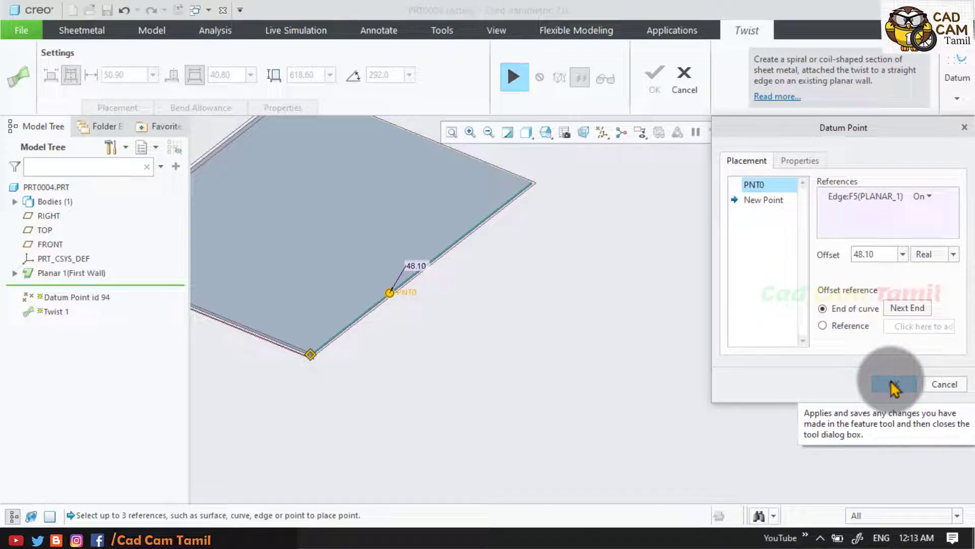
{"action": "left_click", "coordinate": [894, 384]}
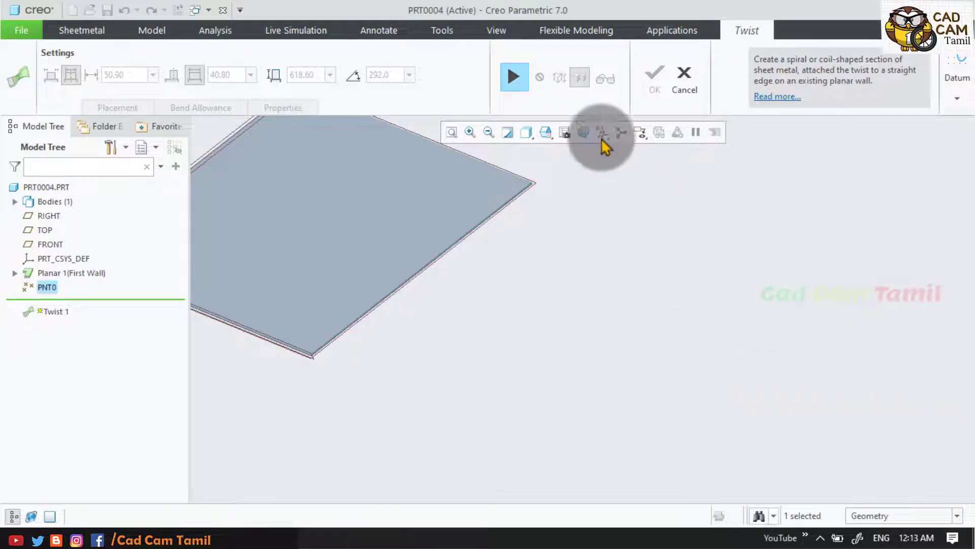
- Resume the paused Twist feature and turn on the display of datum points
{"action": "left_click", "coordinate": [514, 76]}
{"action": "scroll", "coordinate": [620, 215], "scroll_direction": "down", "scroll_amount": 2}
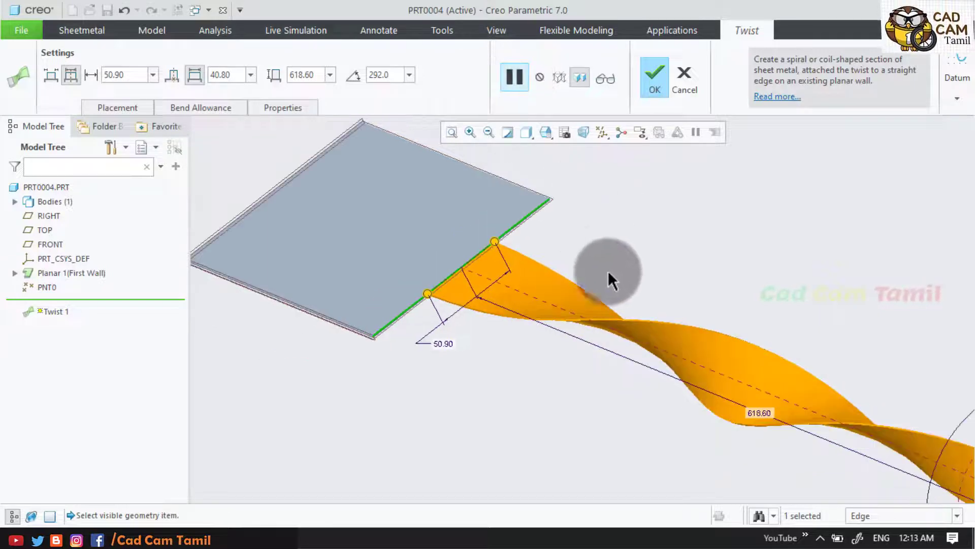
{"action": "left_click", "coordinate": [604, 133]}
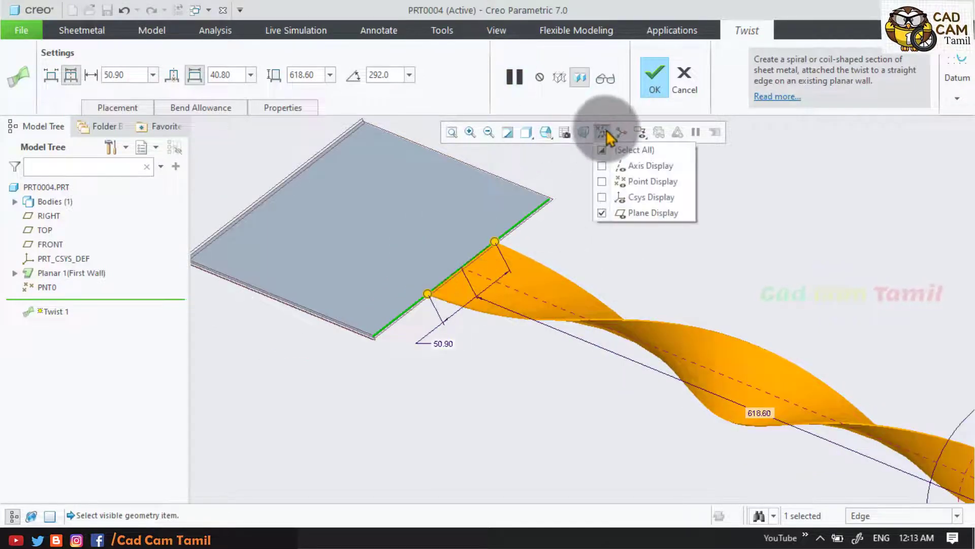
{"action": "left_click", "coordinate": [605, 183]}
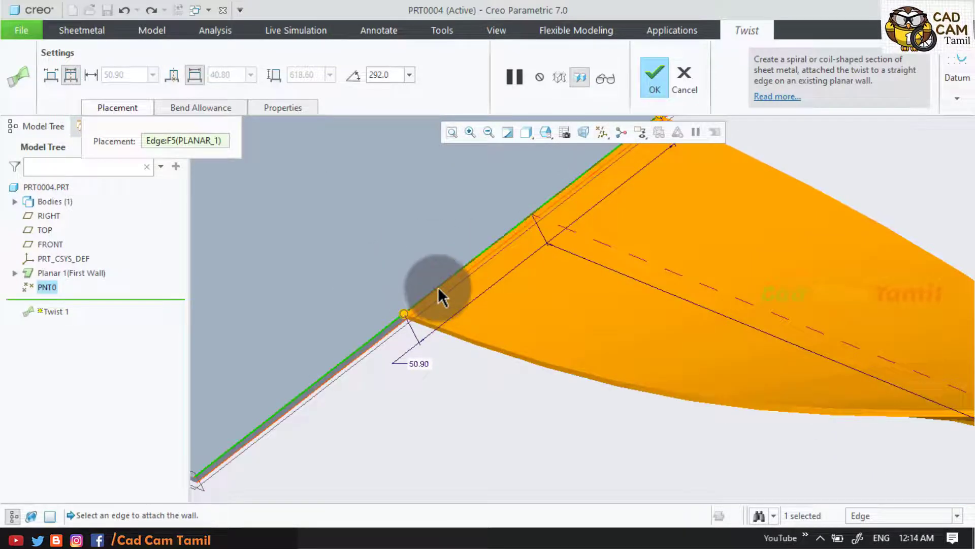
- Define the twist axis location of the twist wall with datum point PNT0
{"action": "left_click", "coordinate": [173, 76]}
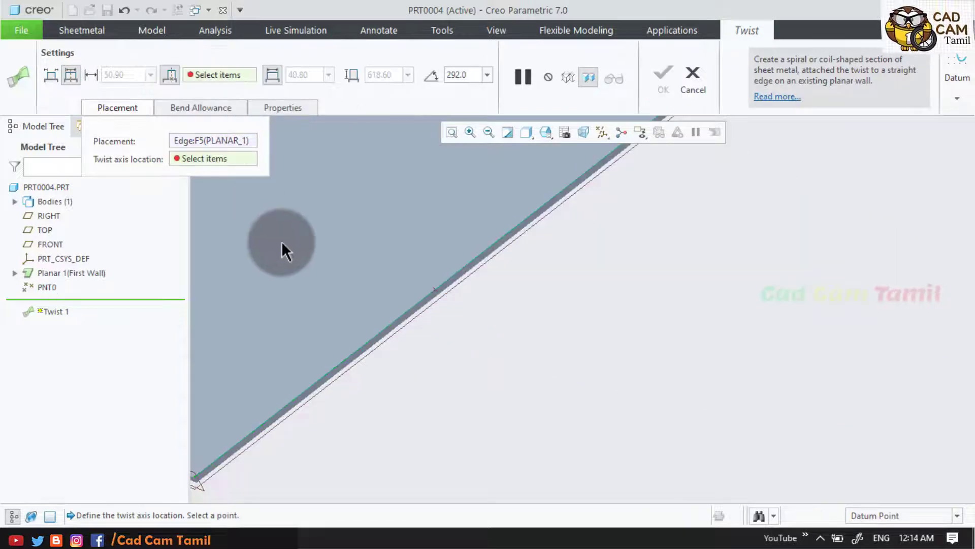
{"action": "left_click", "coordinate": [437, 289]}
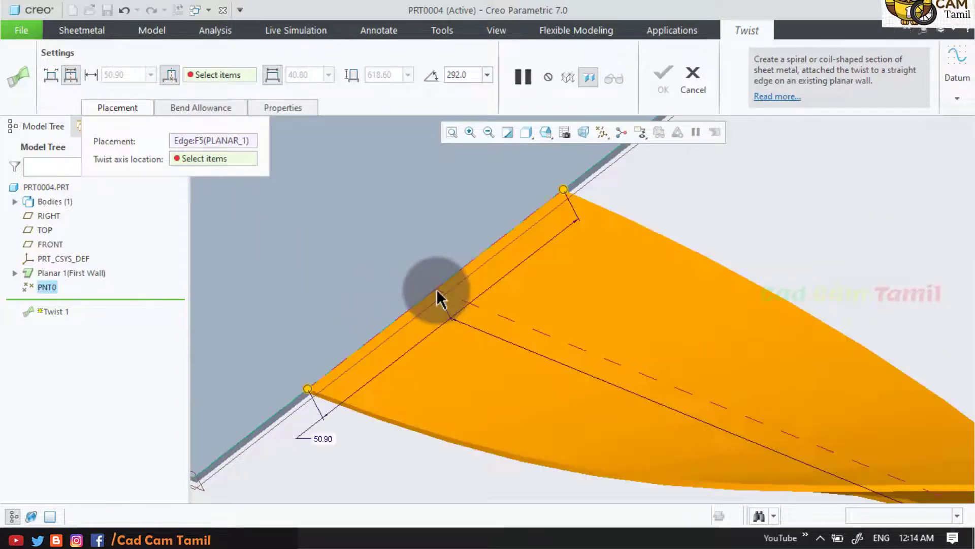
{"action": "scroll", "coordinate": [443, 260], "scroll_direction": "down", "scroll_amount": 5}
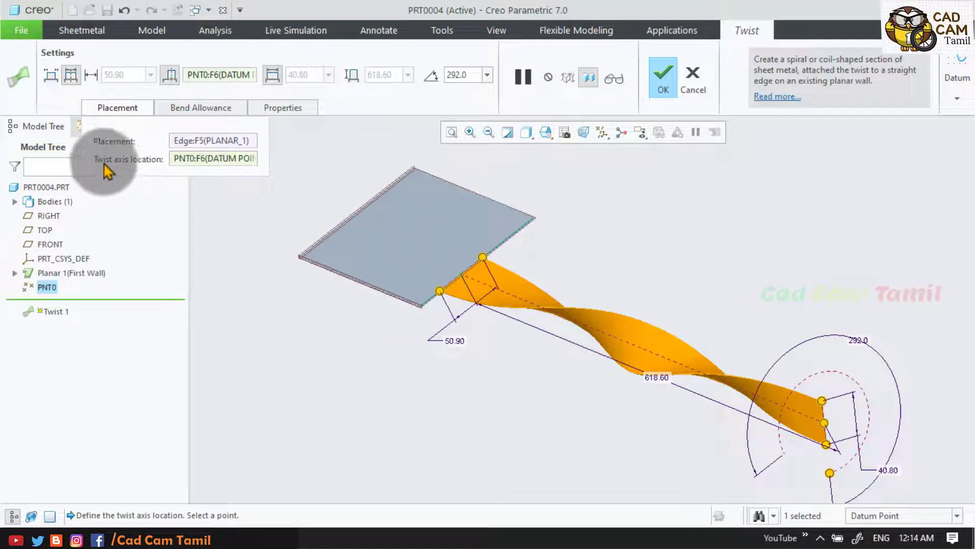
{"action": "scroll", "coordinate": [522, 313], "scroll_direction": "up", "scroll_amount": 3}
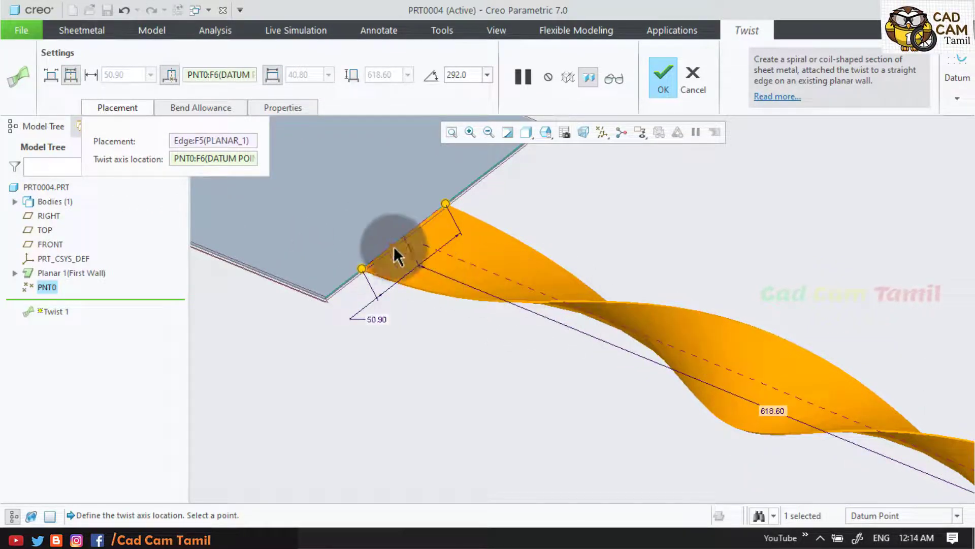
- Review the twist wall's bend allowance, feature properties and twist angle settings
{"action": "left_click", "coordinate": [109, 109]}
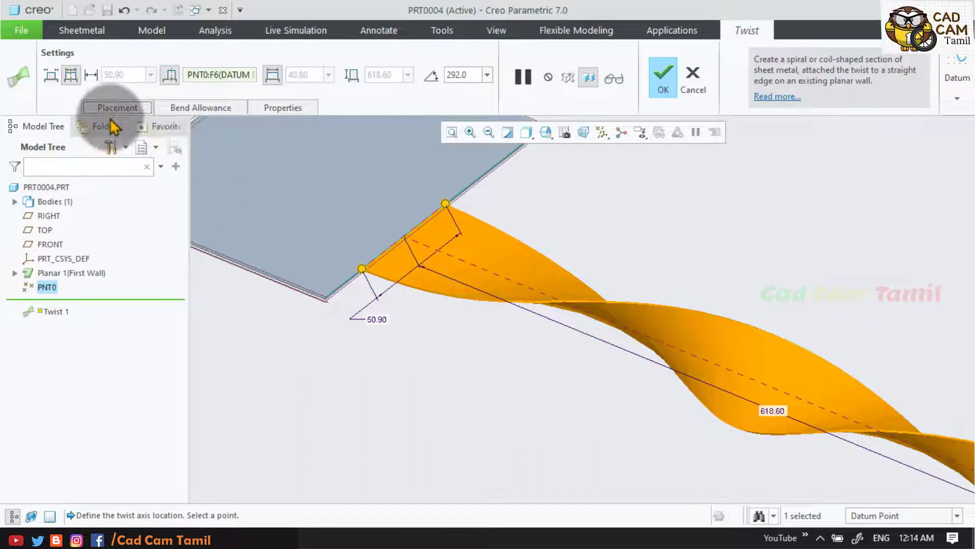
{"action": "left_click", "coordinate": [182, 109]}
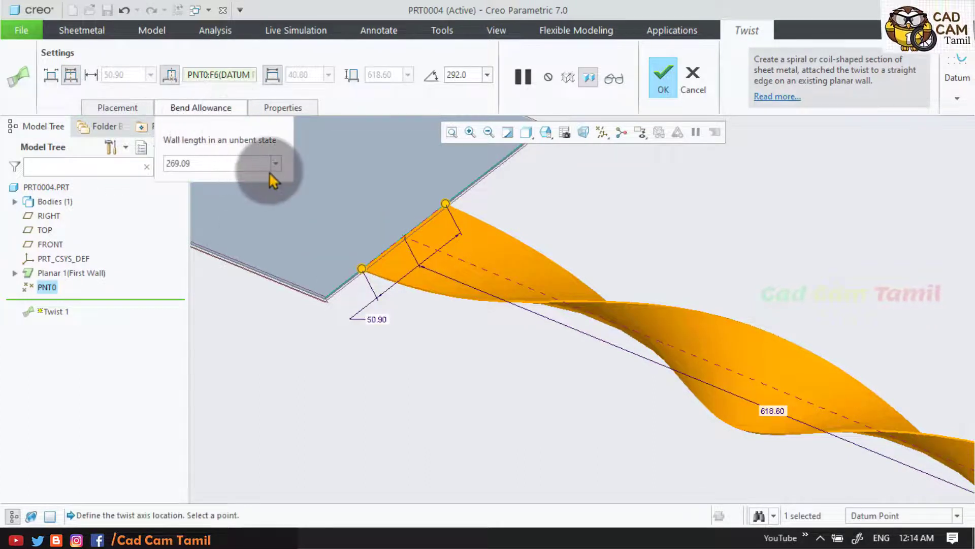
{"action": "left_click", "coordinate": [289, 107]}
{"action": "left_click", "coordinate": [289, 108]}
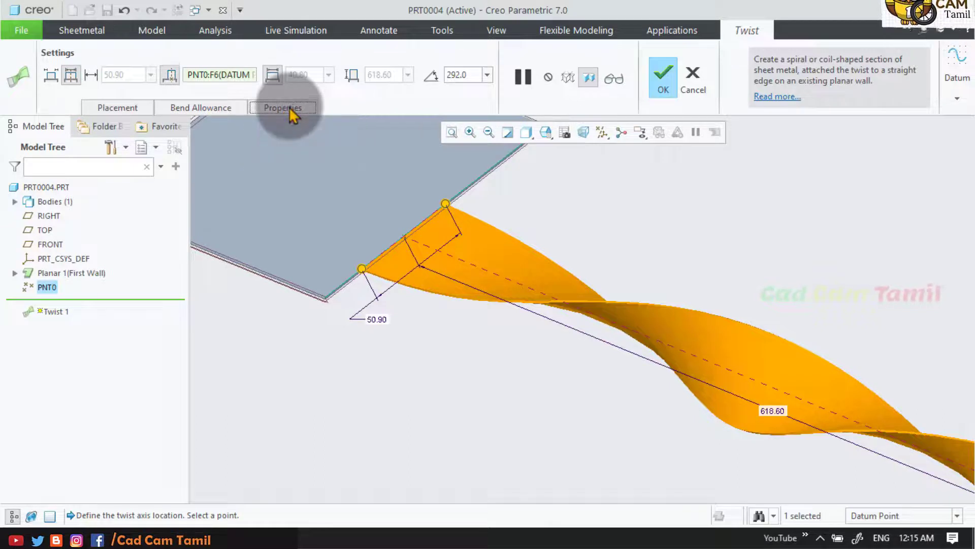
{"action": "left_click", "coordinate": [465, 75]}
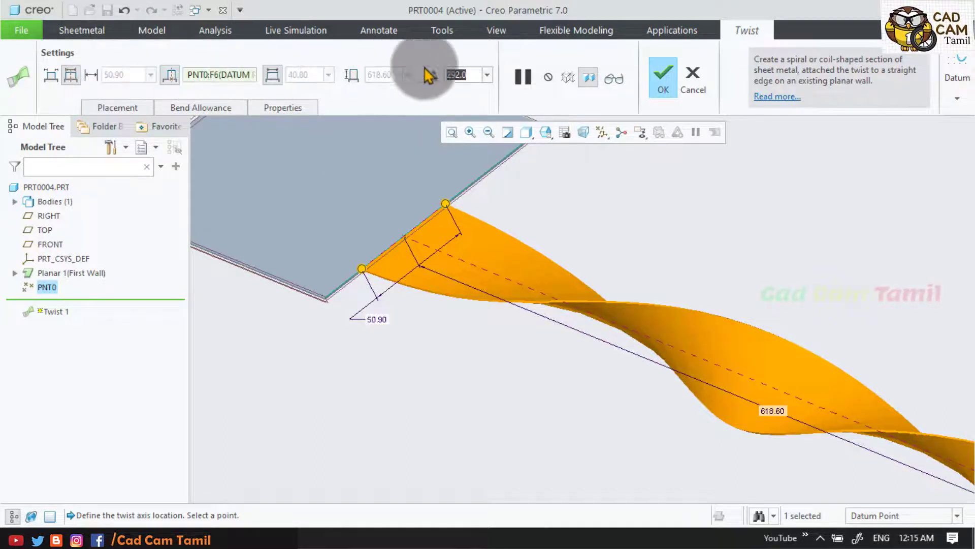
- Complete the twist wall and return the model to its default orientation for inspection
{"action": "scroll", "coordinate": [325, 210], "scroll_direction": "down", "scroll_amount": 5}
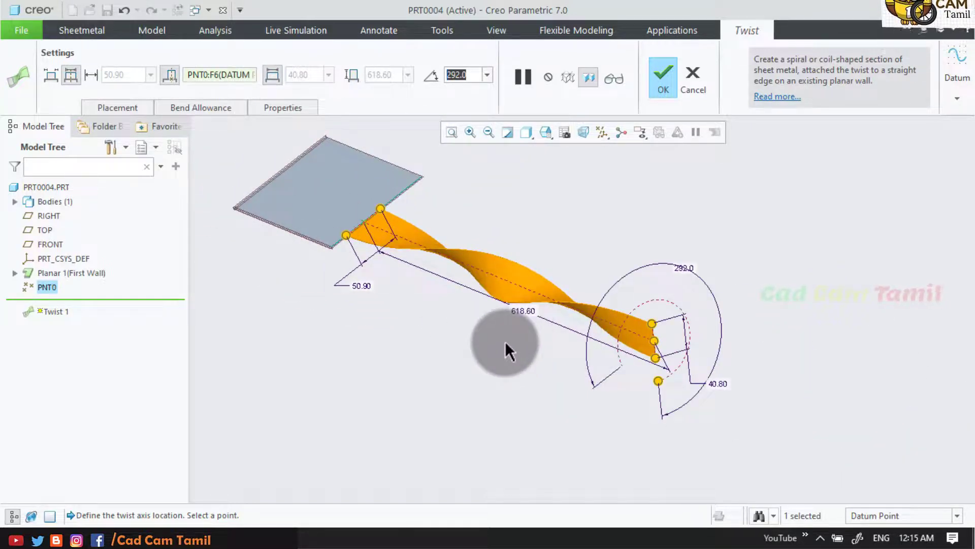
{"action": "left_click", "coordinate": [662, 87]}
{"action": "middle_click_drag", "start_coordinate": [508, 259], "coordinate": [490, 373]}
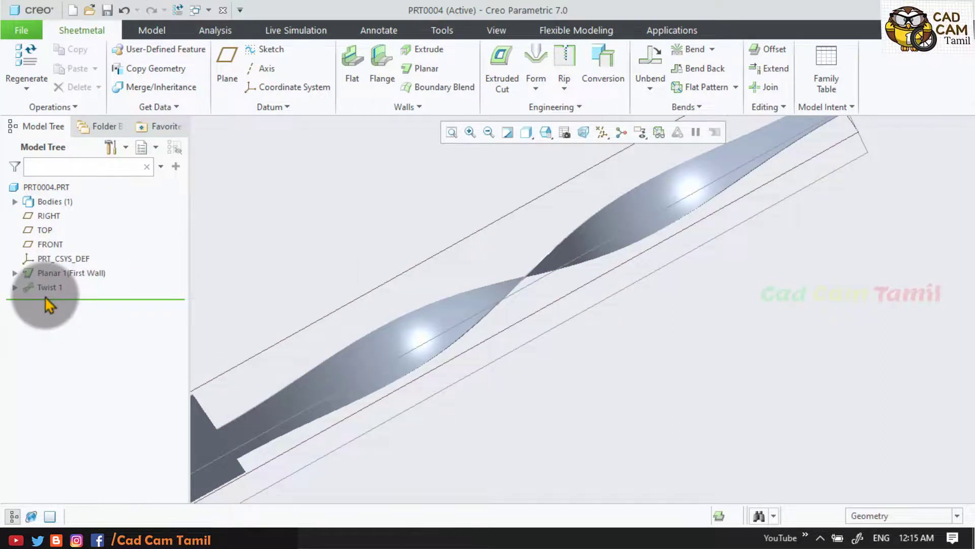
{"action": "mouse_move", "coordinate": [687, 300]}
{"action": "middle_mouse_down"}
{"action": "mouse_move", "coordinate": [670, 279]}
{"action": "mouse_move", "coordinate": [666, 331]}
{"action": "middle_mouse_up"}
{"action": "key", "text": "ctrl+d"}
{"action": "scroll", "coordinate": [563, 227], "scroll_direction": "down", "scroll_amount": 2}
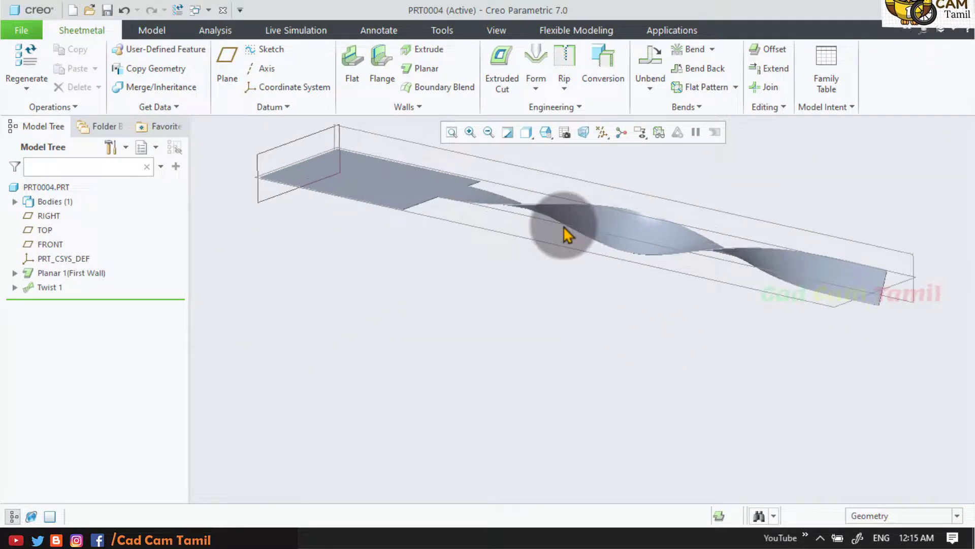